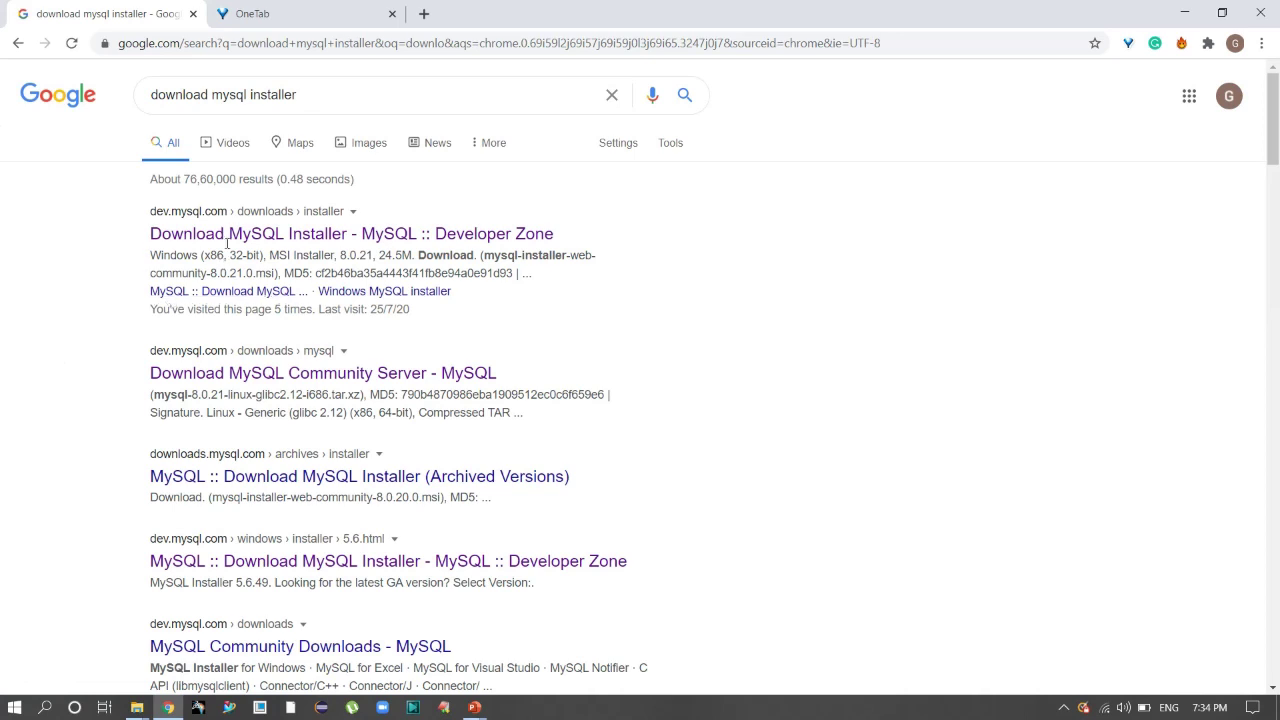
Open the dev.mysql.com MySQL Installer result in a new tab and download the 427.6M Windows MSI installer without logging in
right_click(256, 241)
click(268, 247)
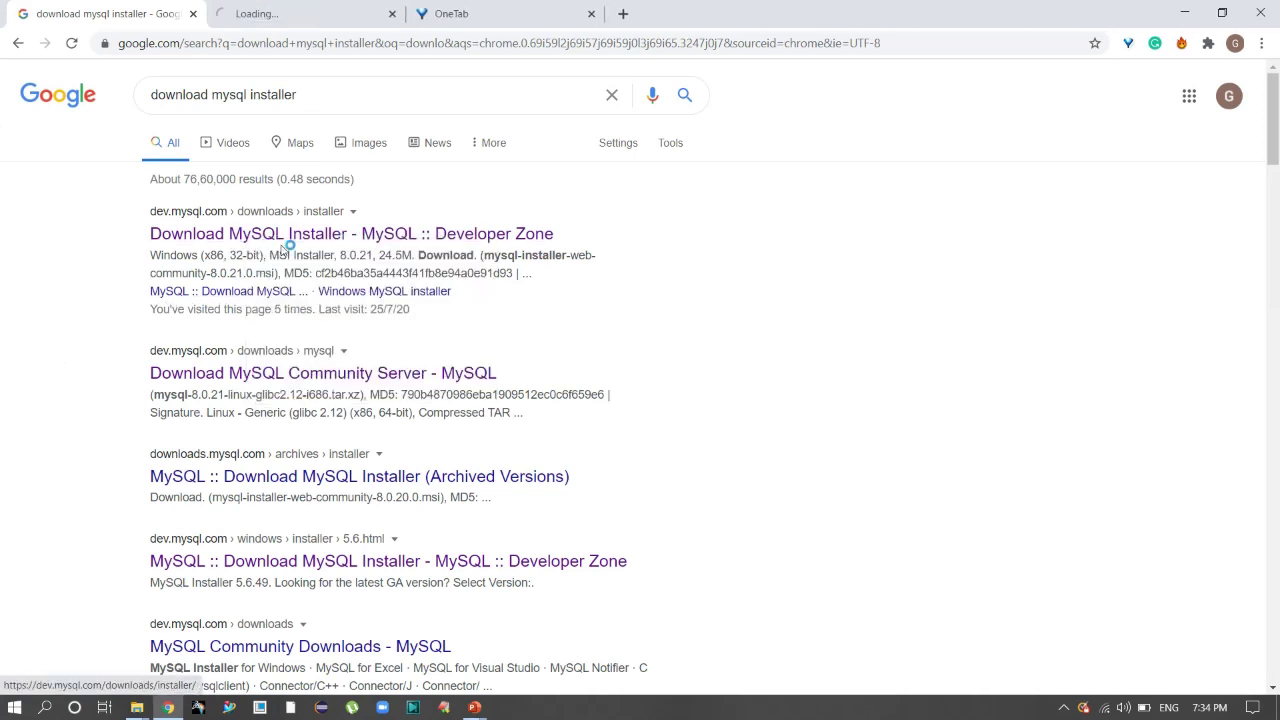
click(298, 13)
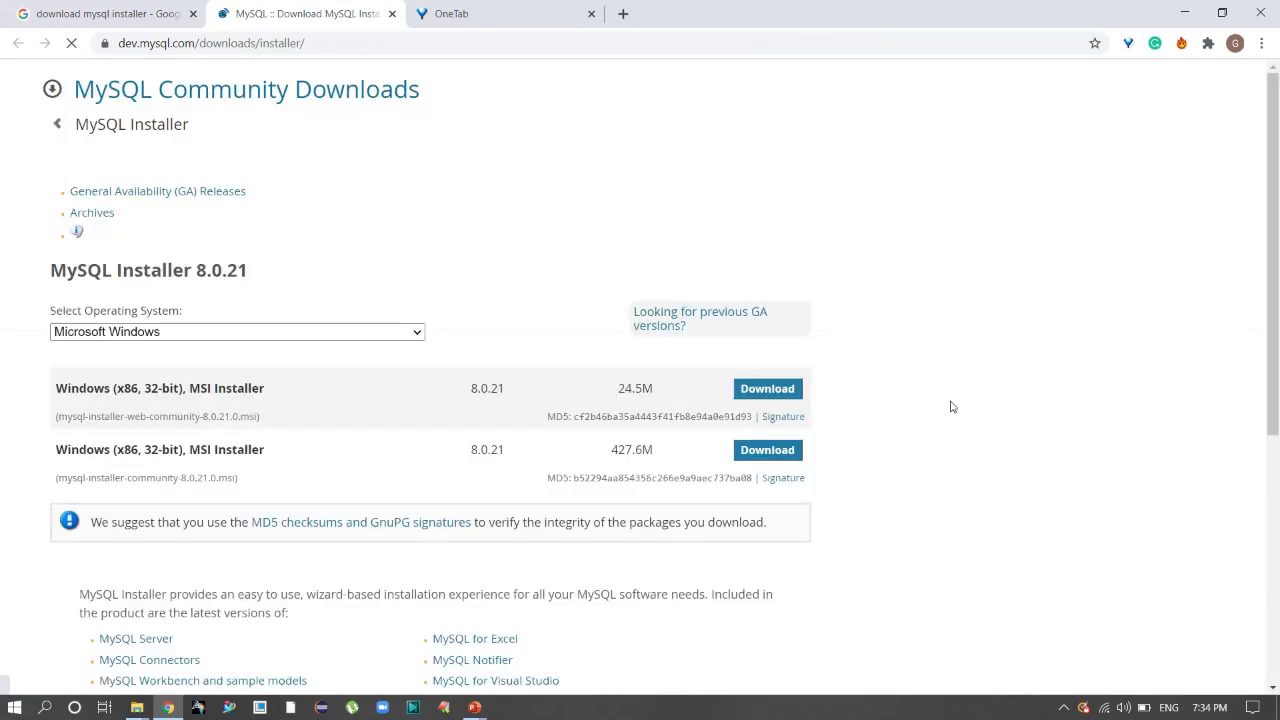
scroll(874, 331, down, 1)
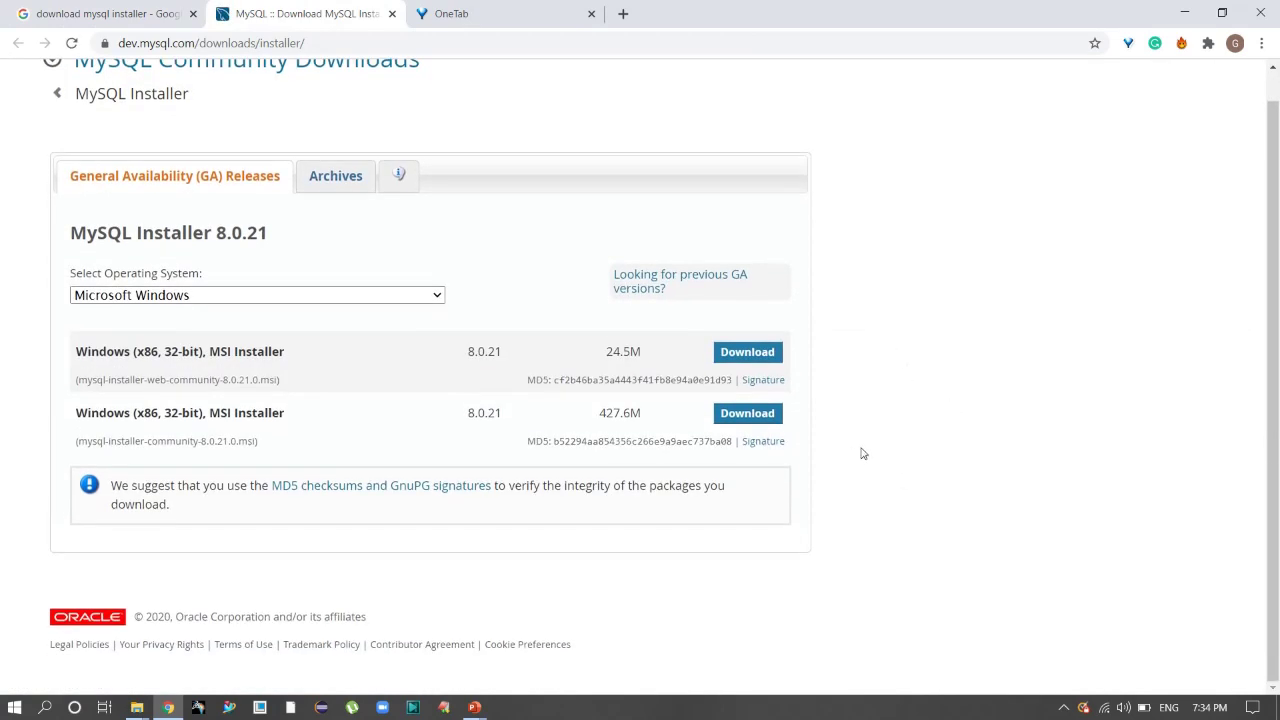
click(750, 419)
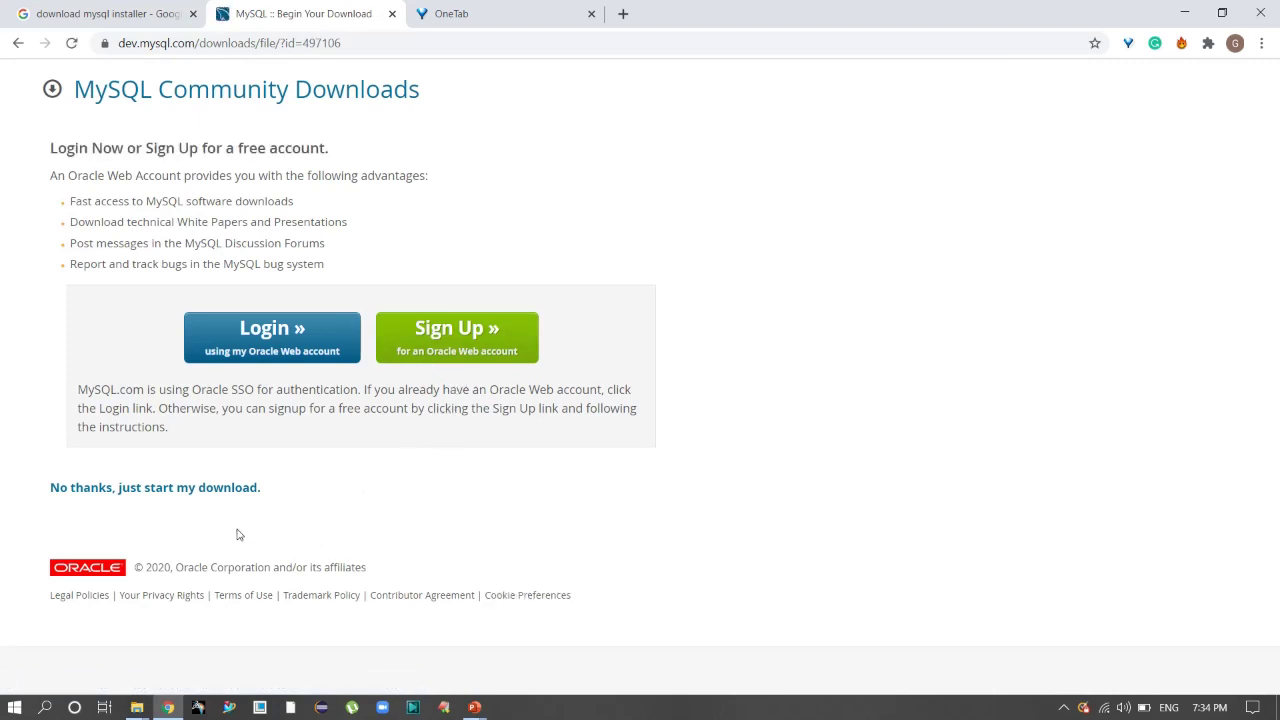
click(157, 490)
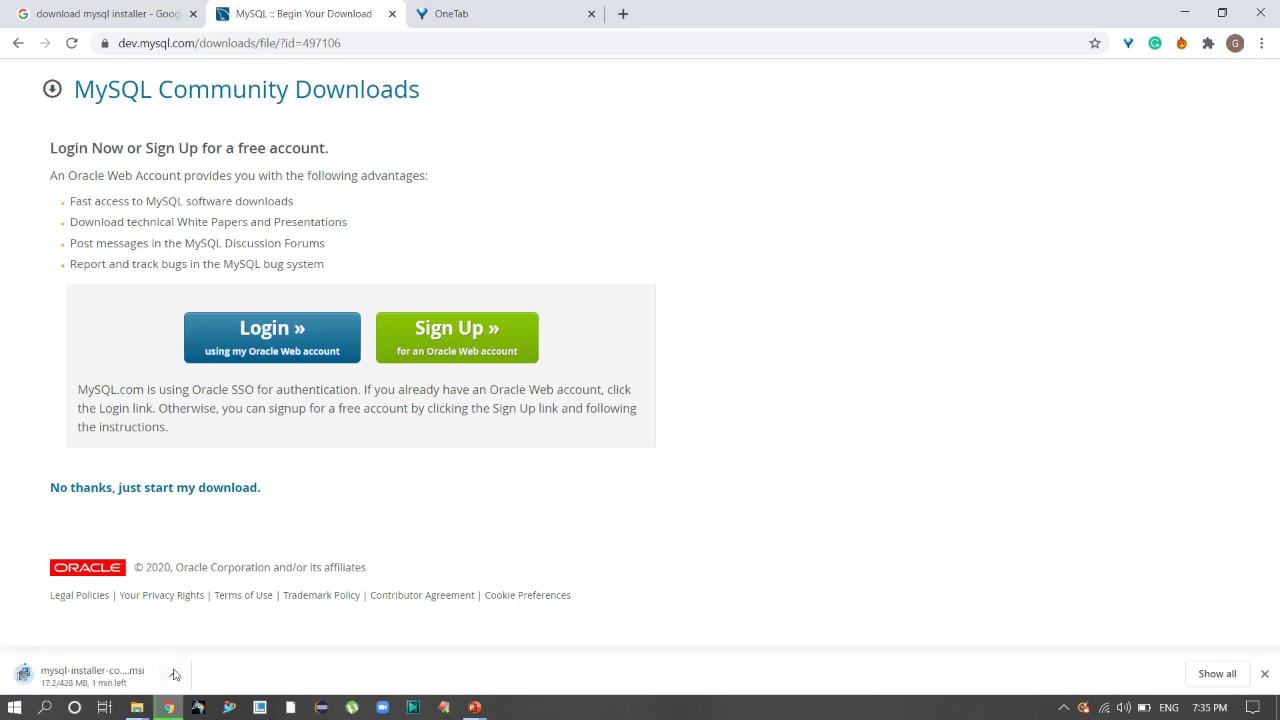
click(172, 677)
click(173, 679)
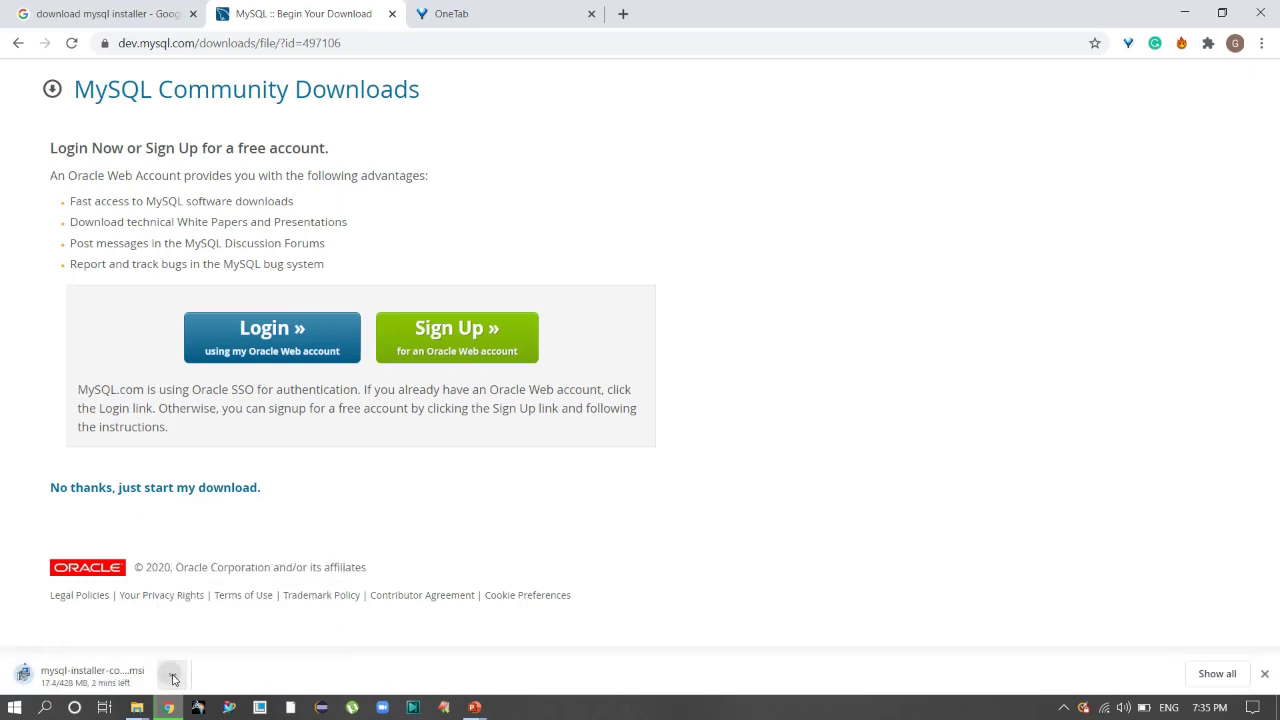
click(173, 679)
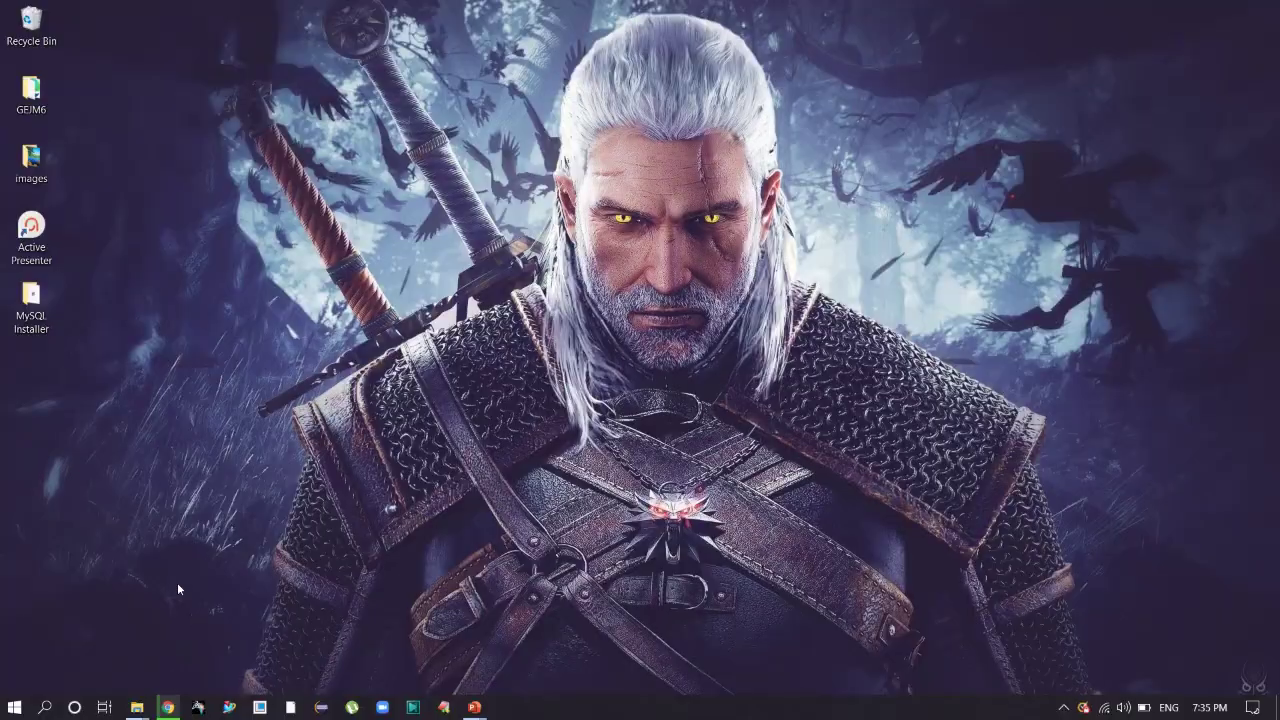
Open the MySQL Installer folder on the desktop and launch mysql-installer-community-8.0.21.0
double_click(33, 313)
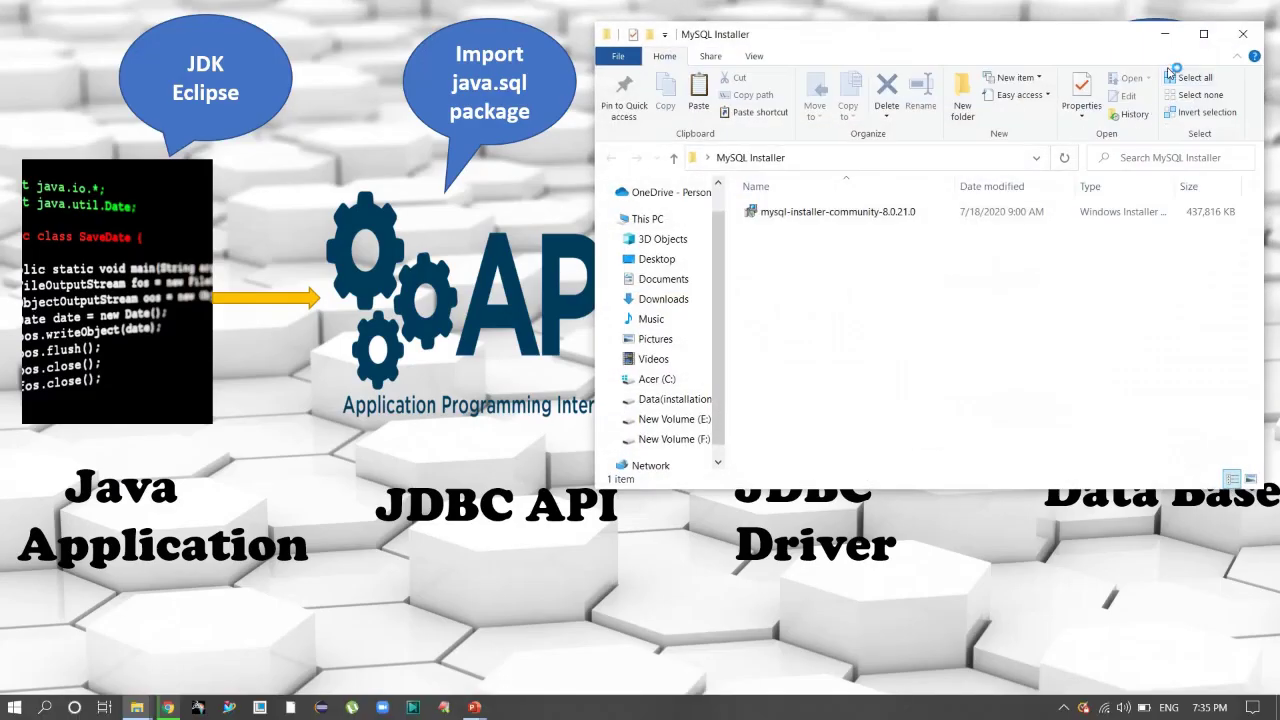
click(1204, 35)
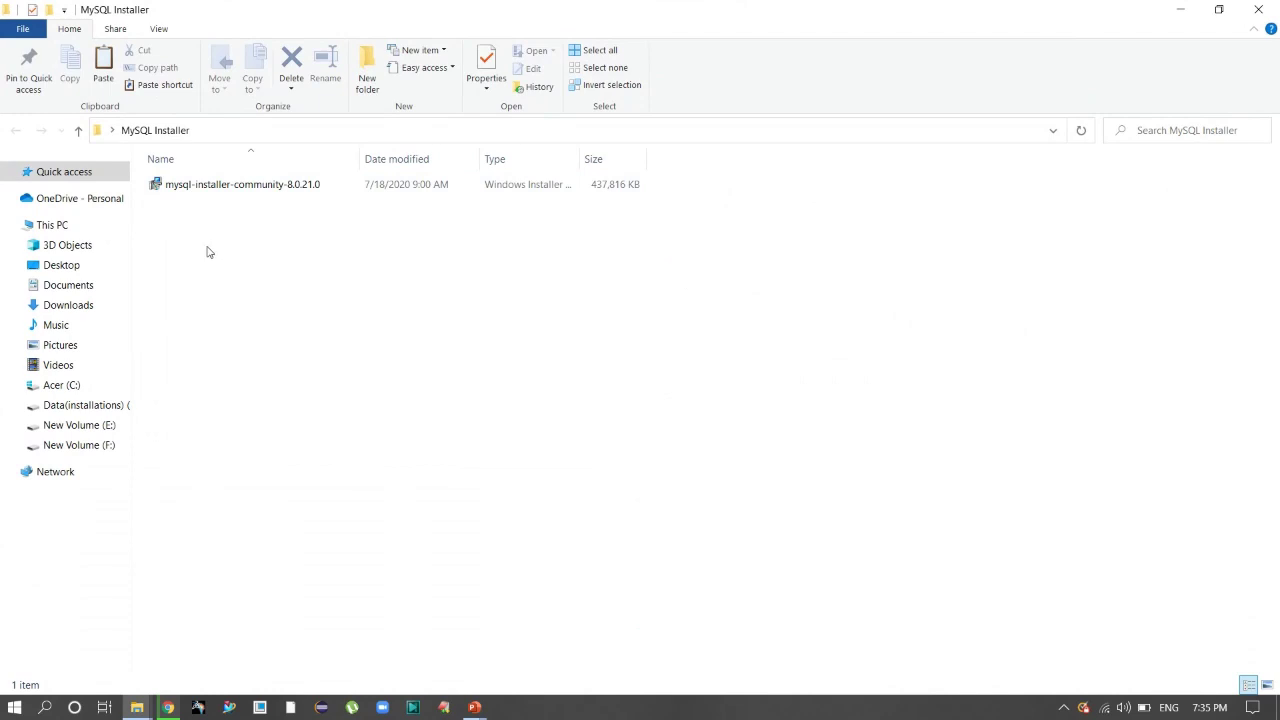
double_click(229, 186)
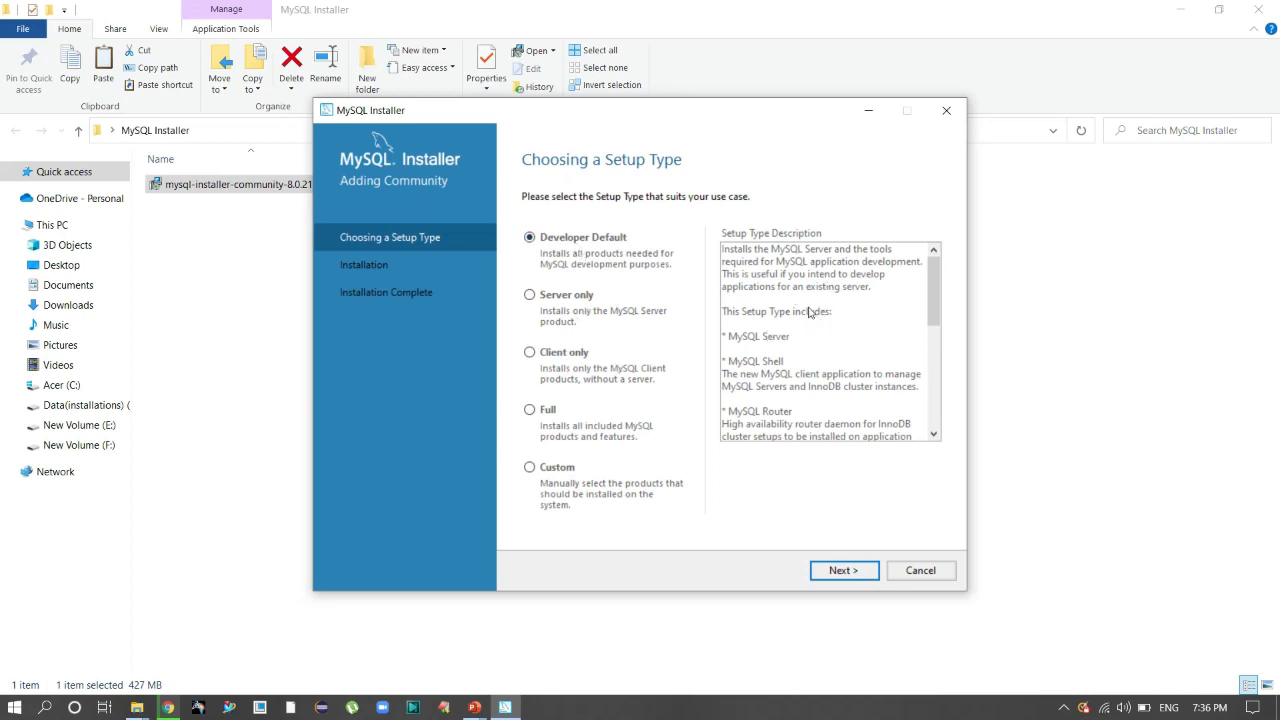
Review the Developer Default description, select the Server only setup type and install MySQL Server 8.0.21
scroll(809, 312, down, 6)
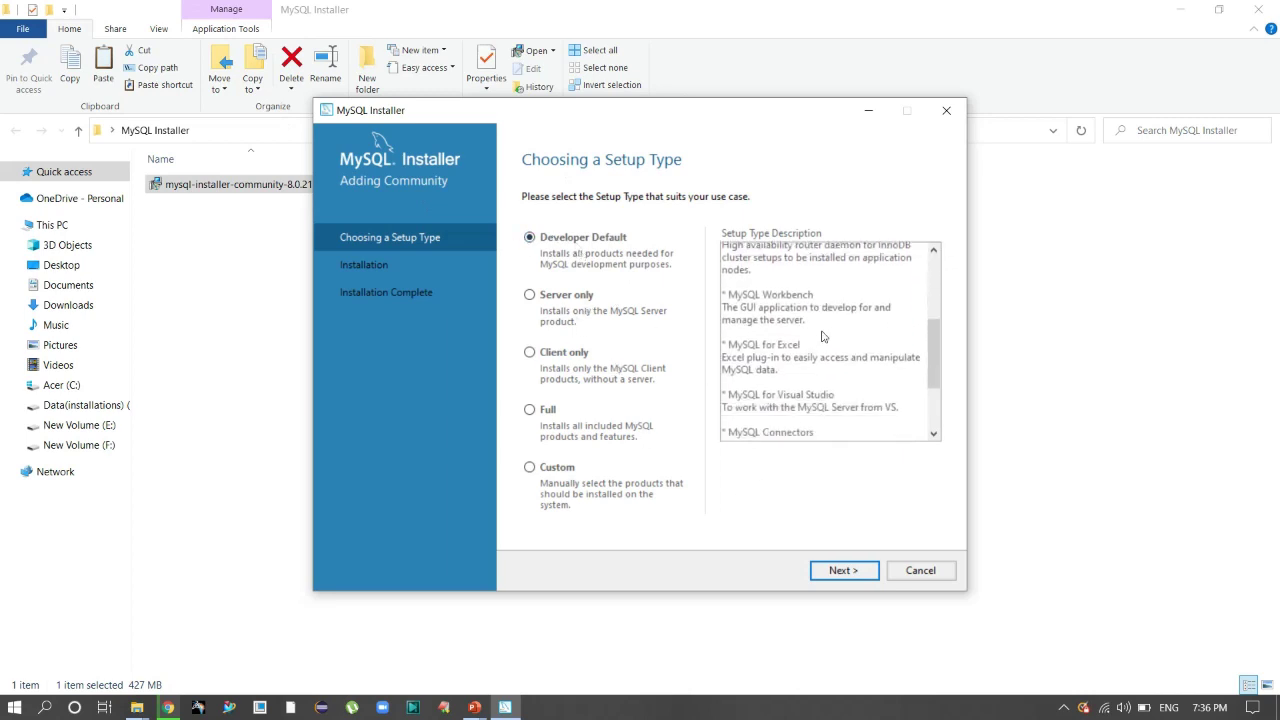
scroll(823, 340, down, 1)
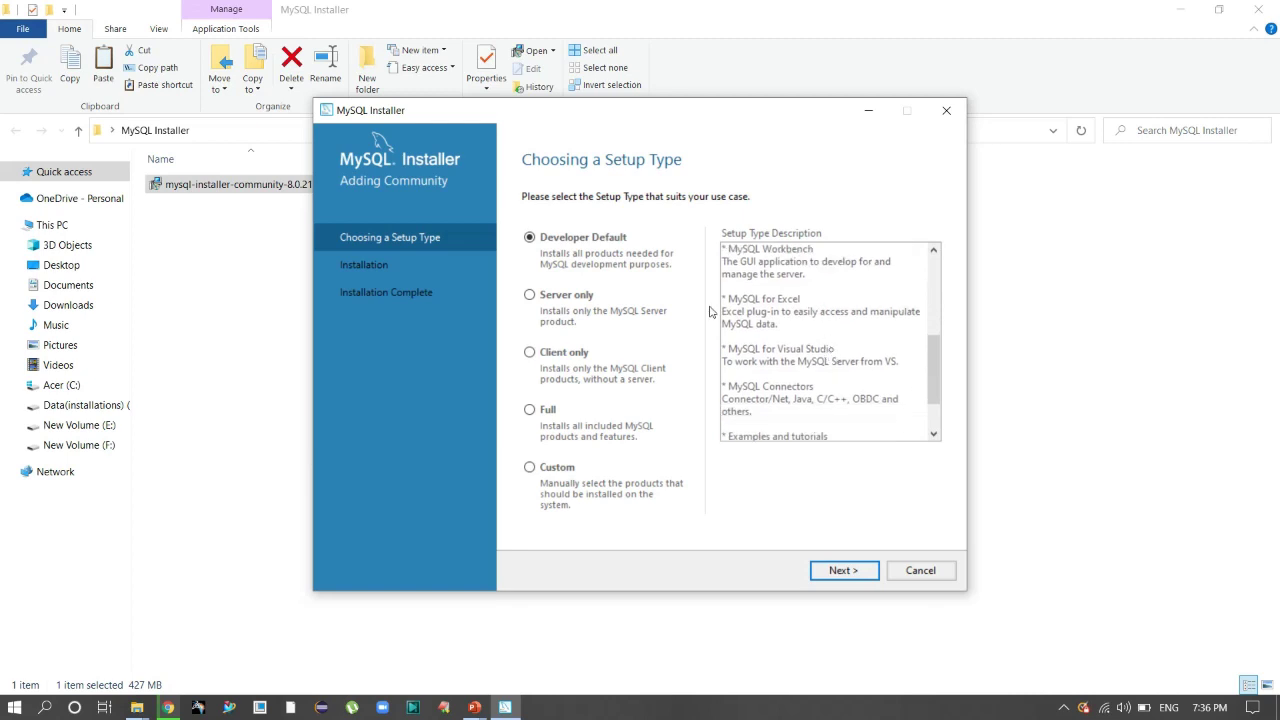
click(530, 297)
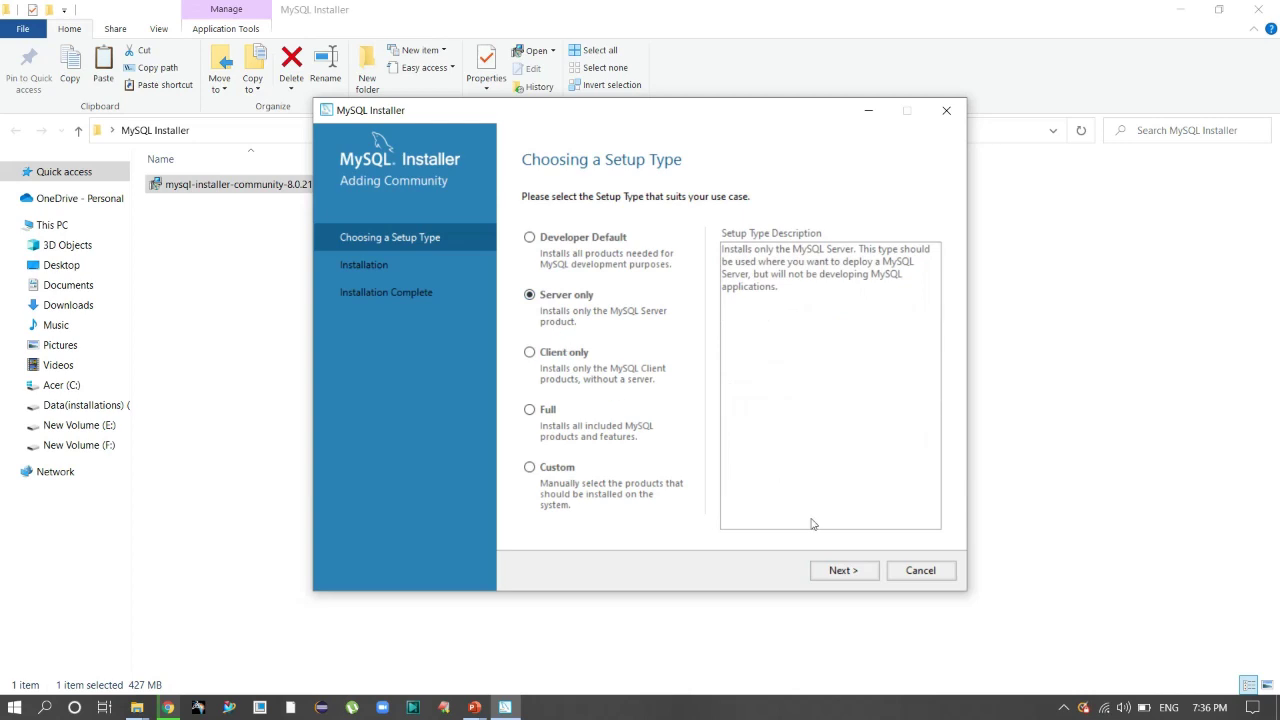
click(826, 572)
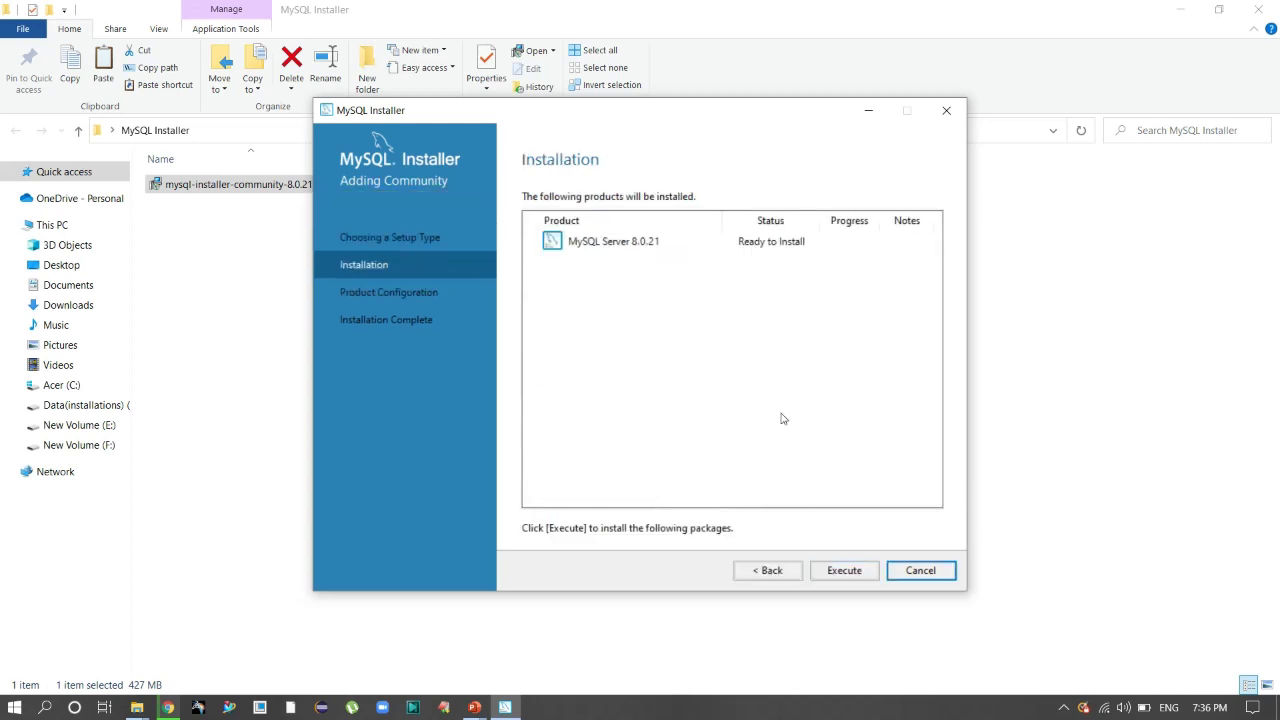
click(838, 578)
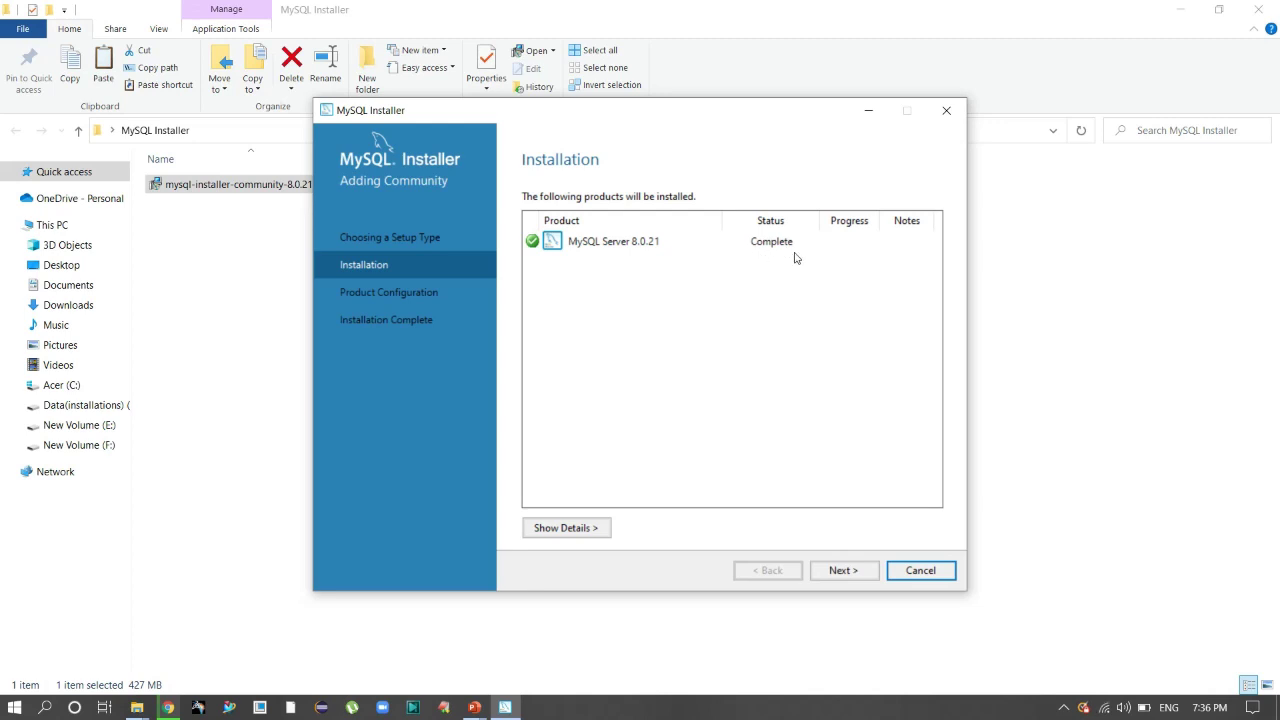
Proceed to the server configuration, accepting Standalone MySQL Server / Classic MySQL Replication and the Development Computer type with TCP/IP port 3306
click(843, 577)
click(843, 577)
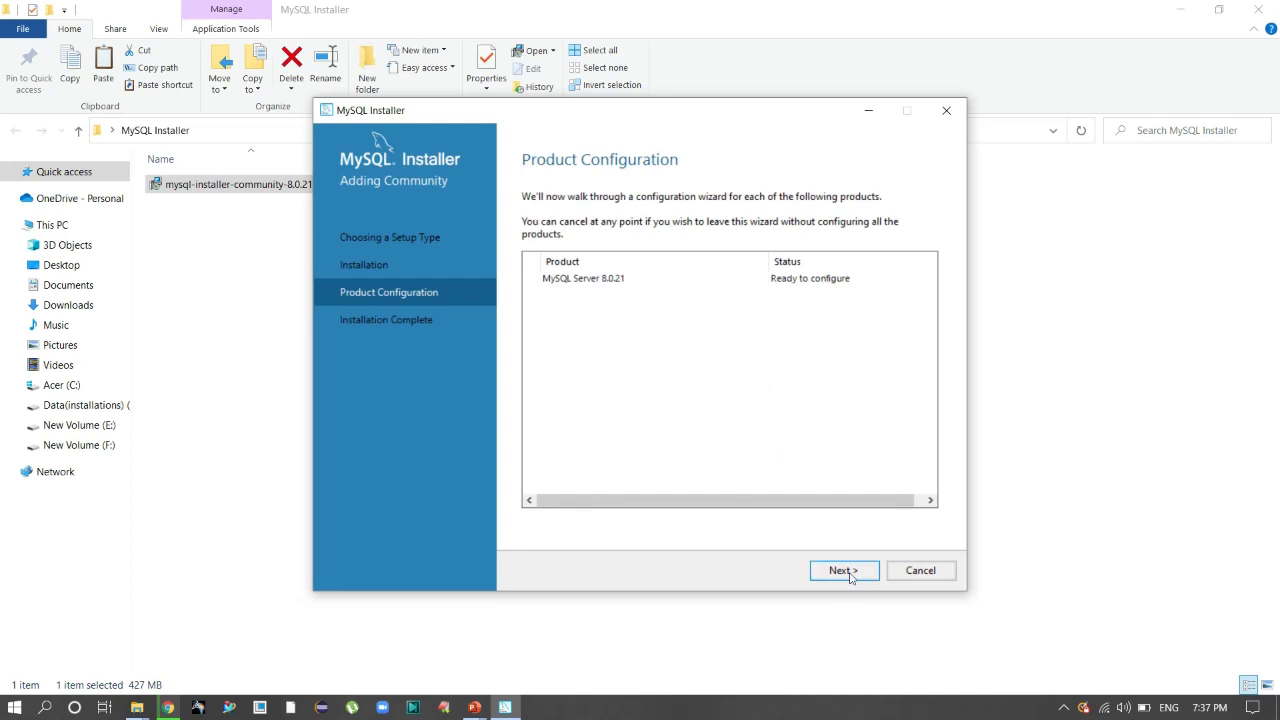
click(843, 578)
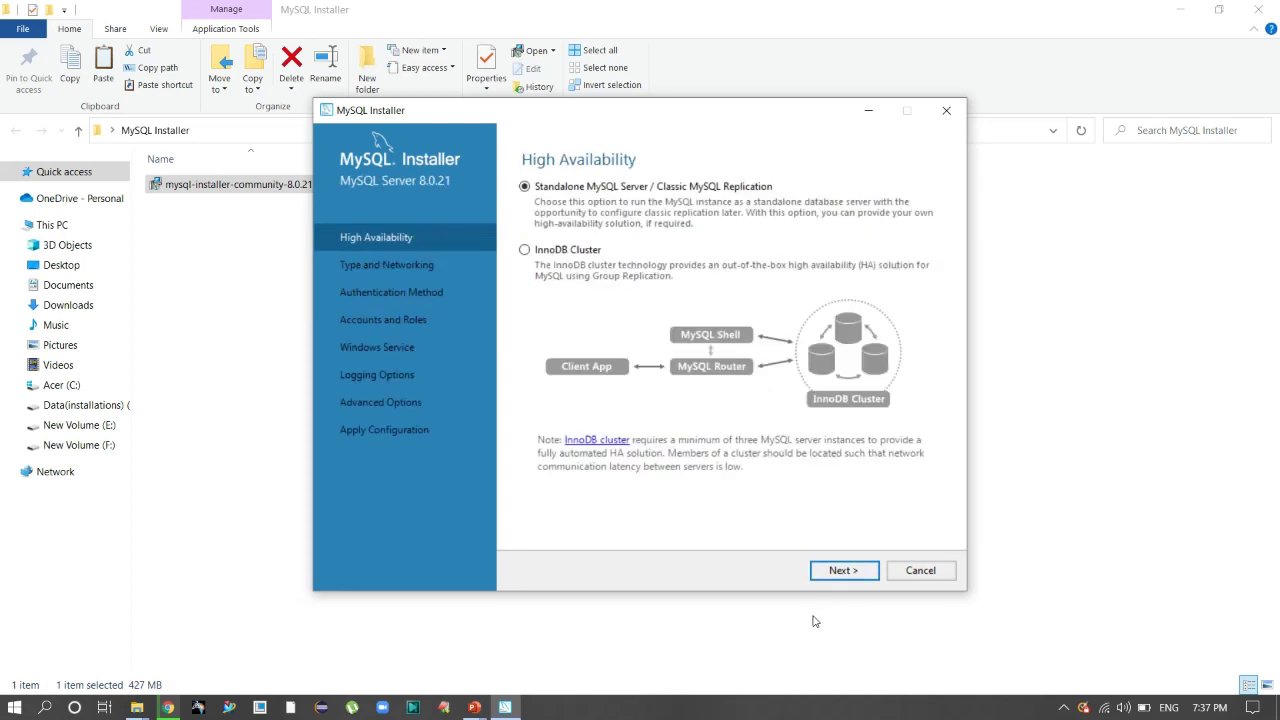
click(844, 571)
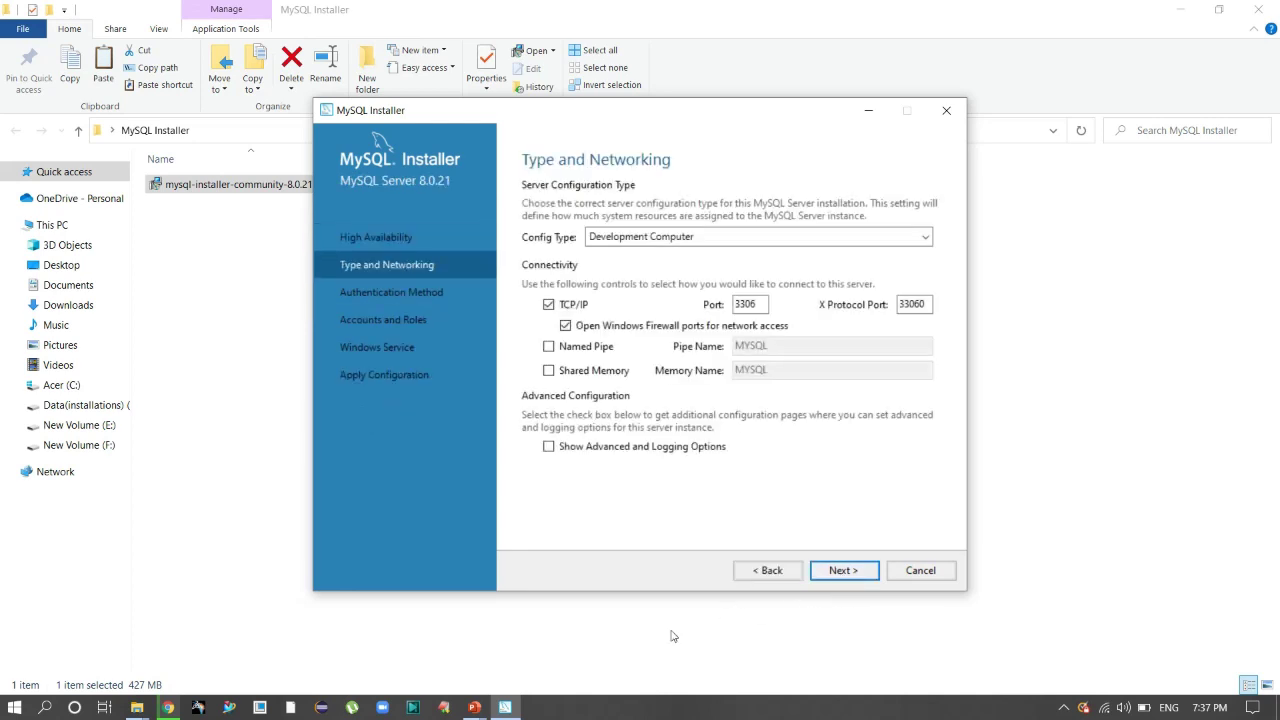
double_click(762, 308)
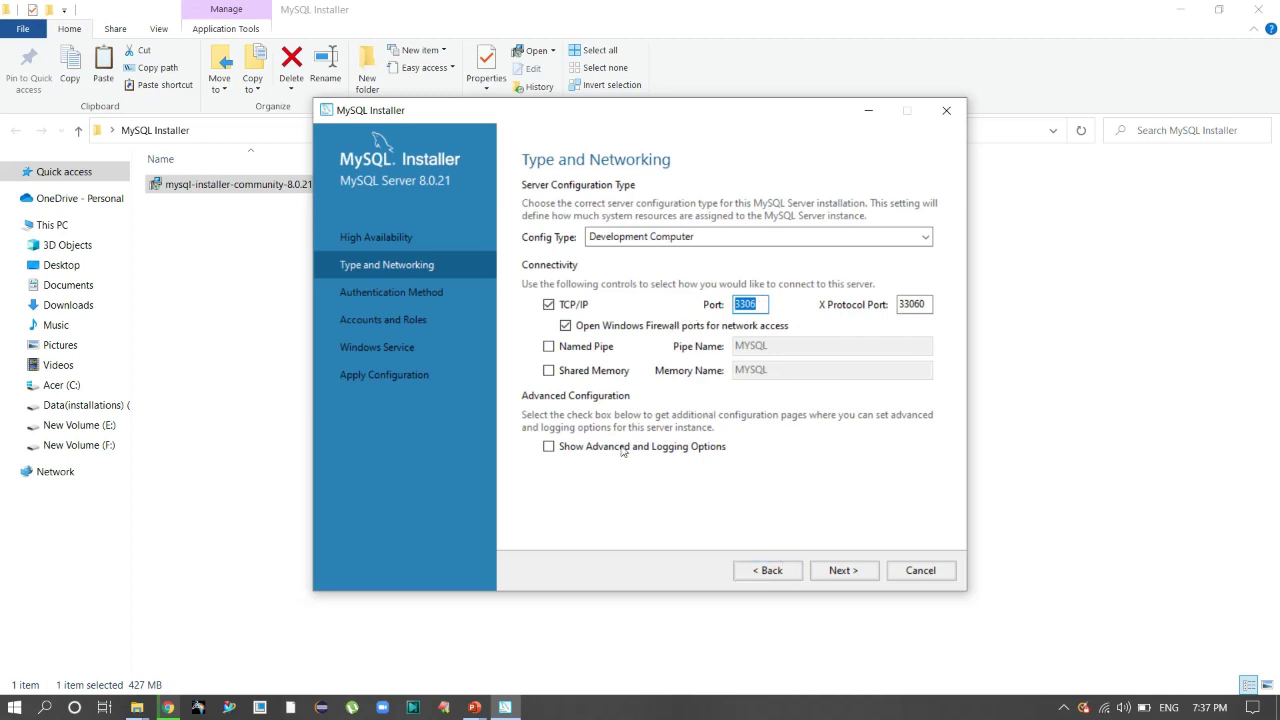
click(843, 570)
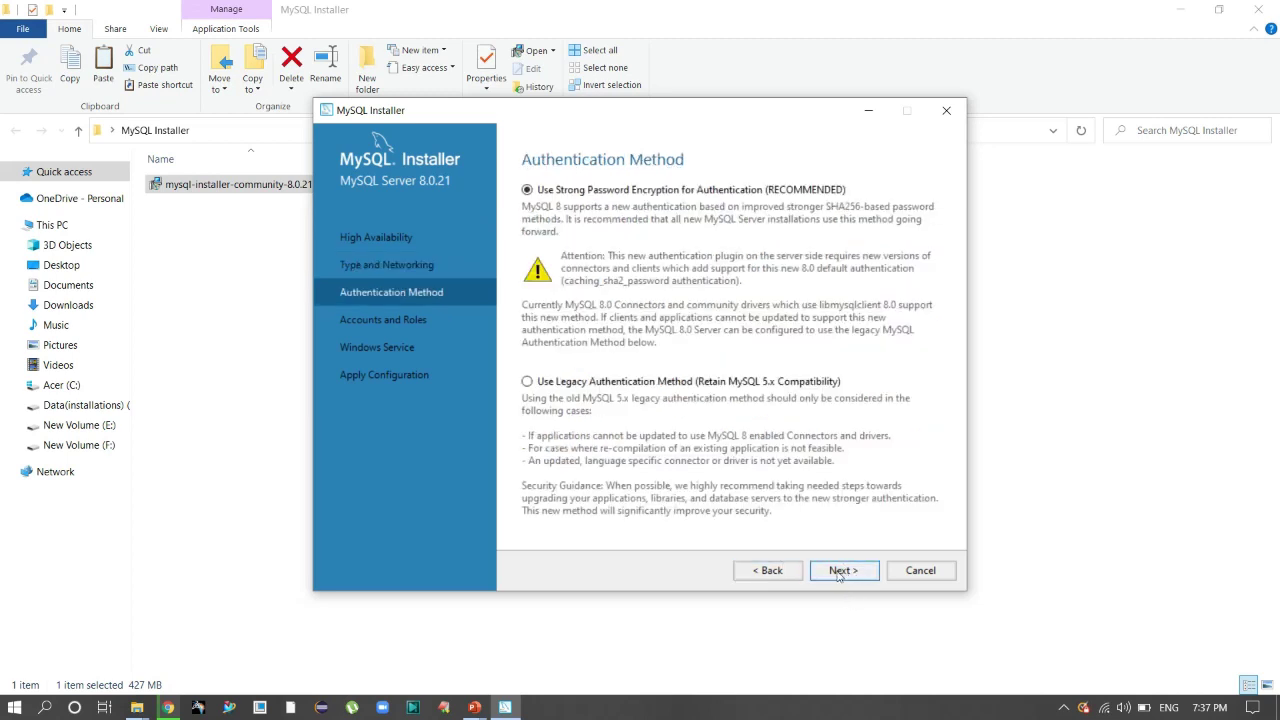
Accept strong password encryption for authentication, and enter and repeat the MySQL root account password
click(835, 575)
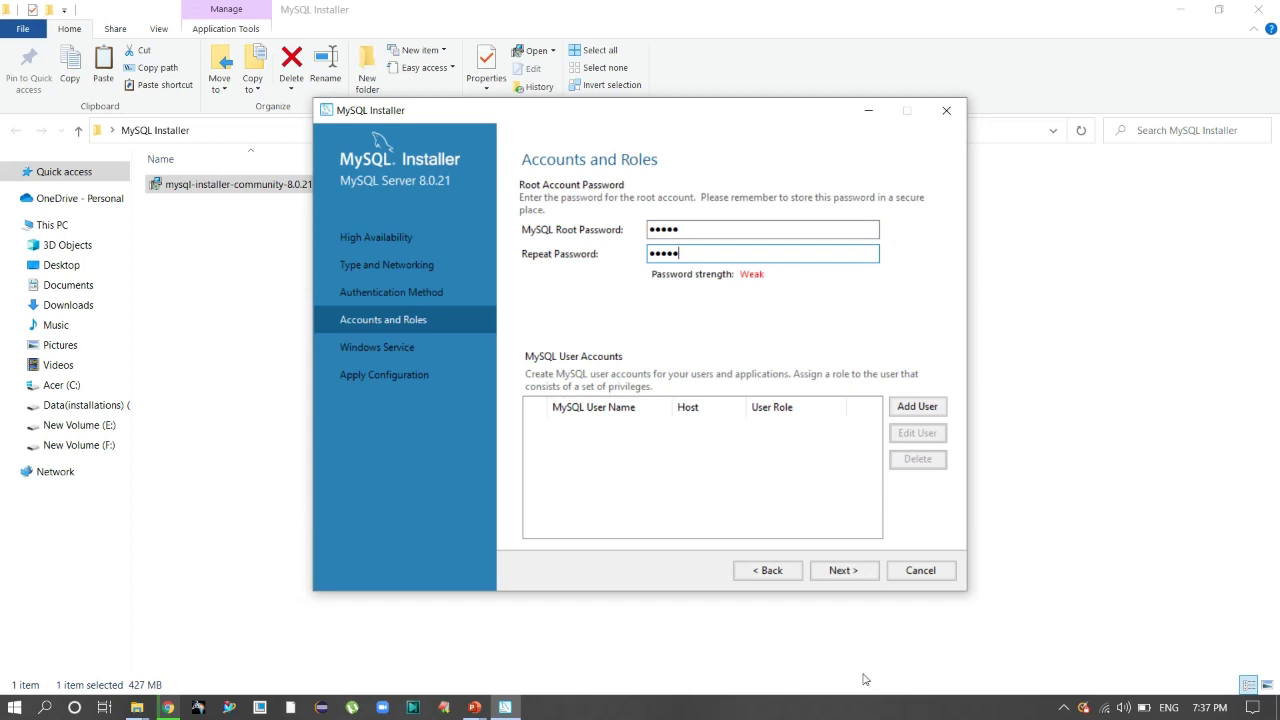
click(845, 570)
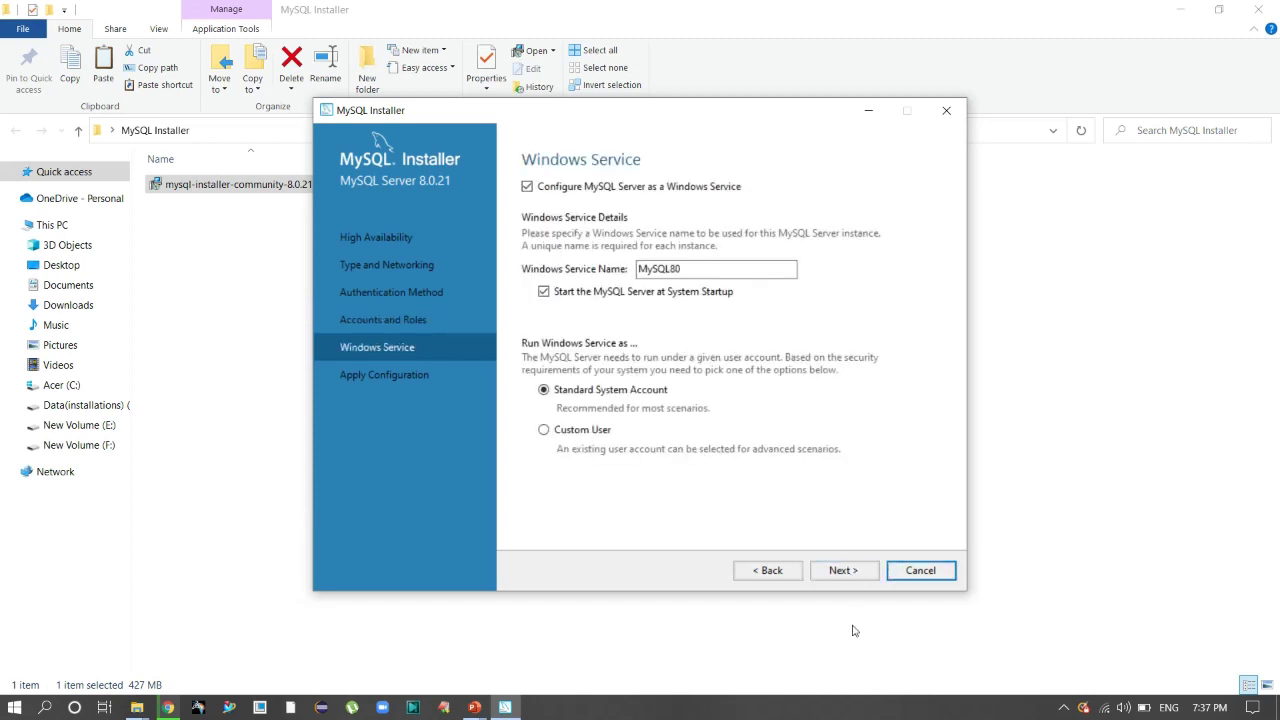
Accept the Windows service settings with the name MySQL80, apply the server configuration and finish the installer
click(842, 571)
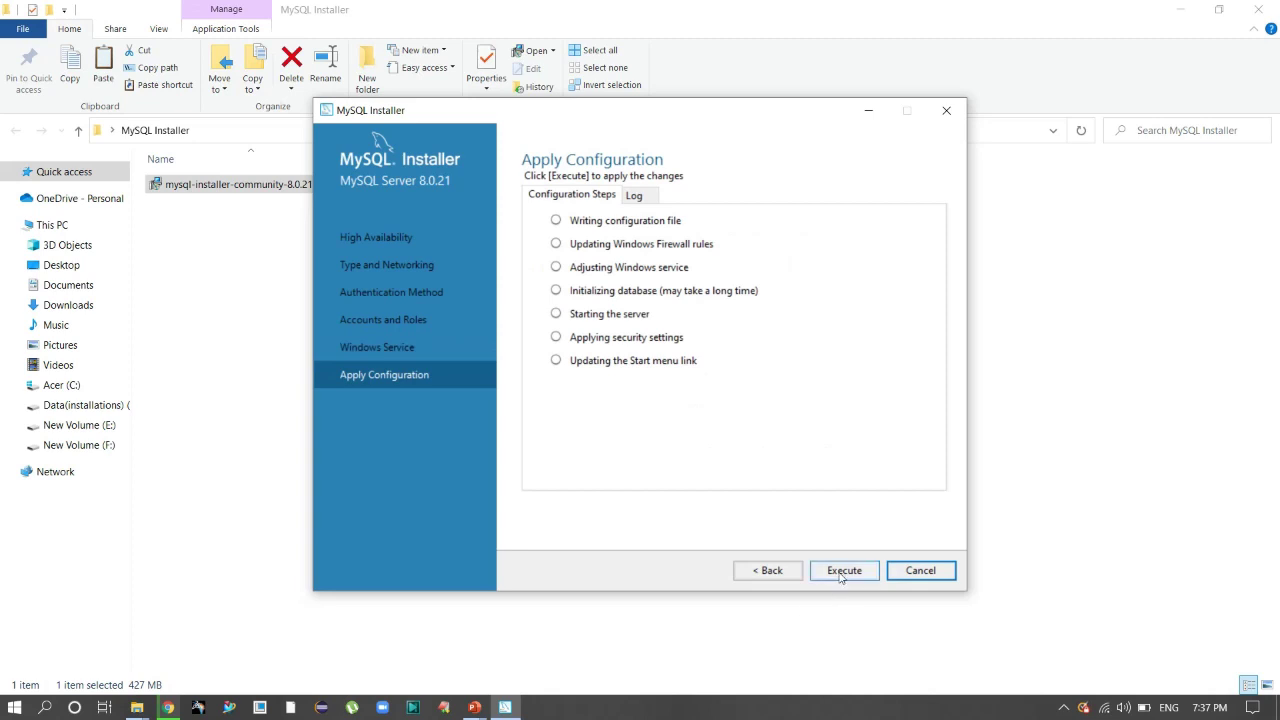
click(842, 577)
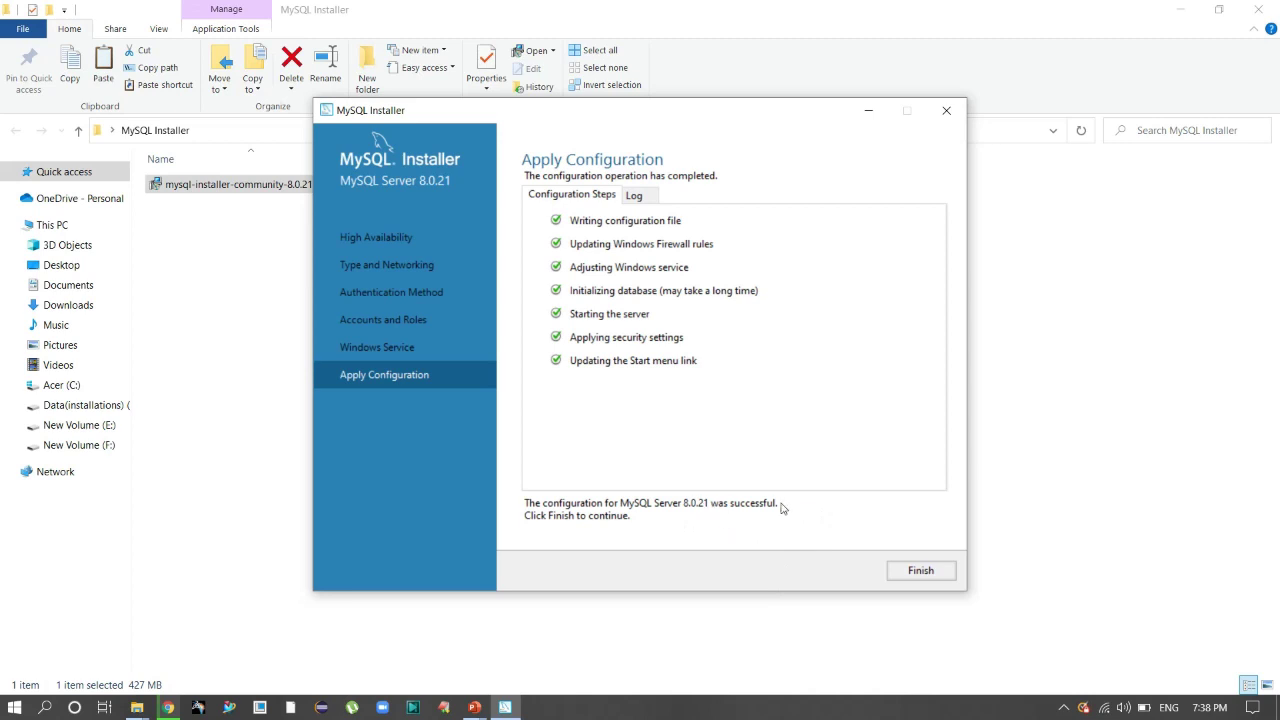
click(912, 572)
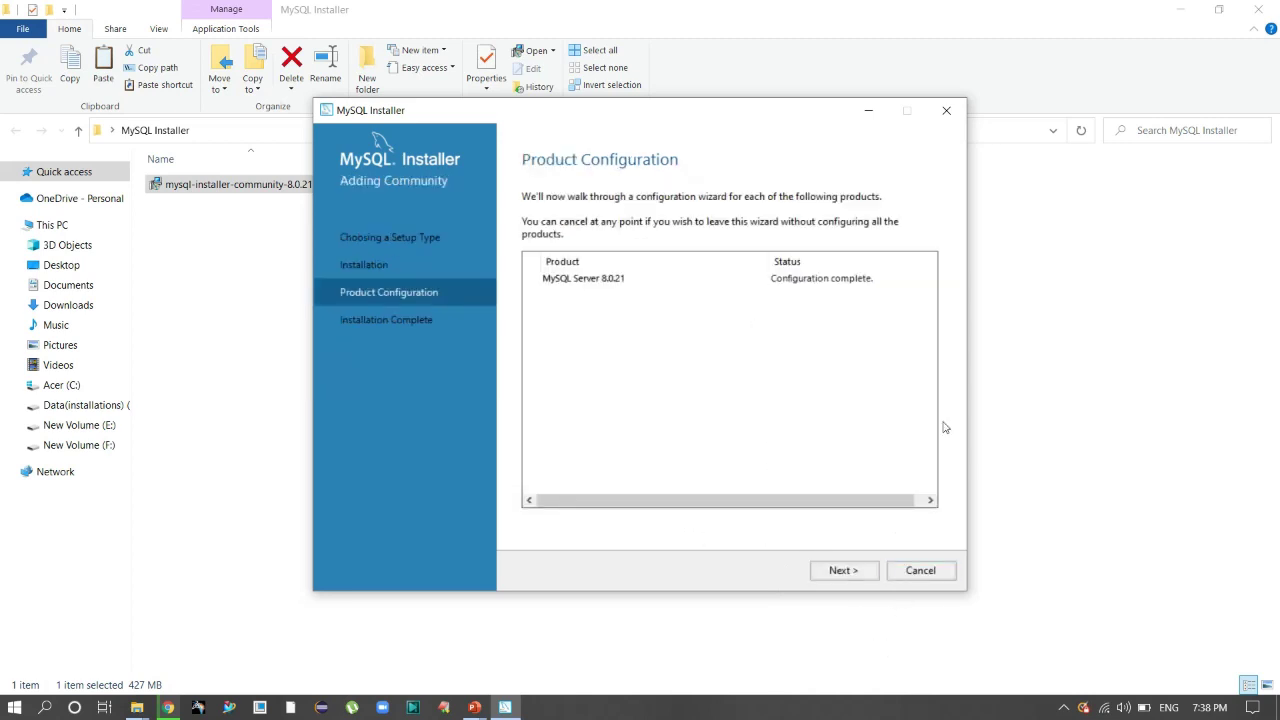
click(842, 572)
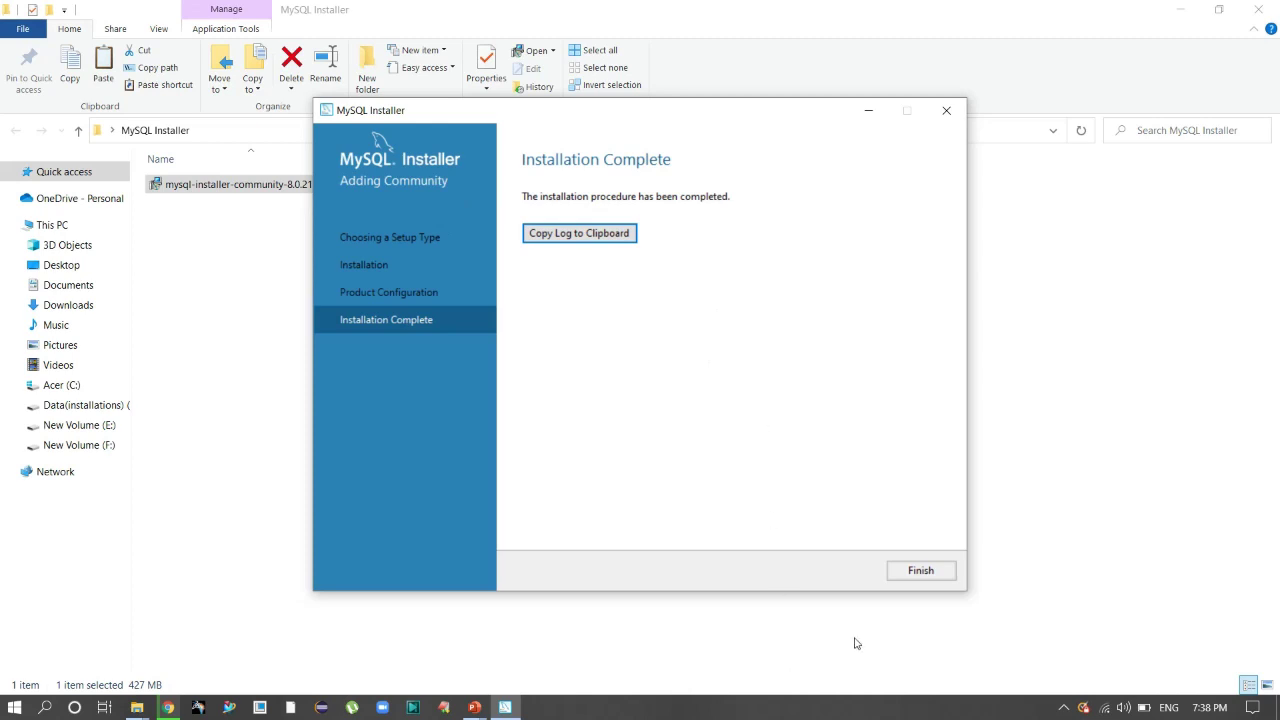
click(920, 571)
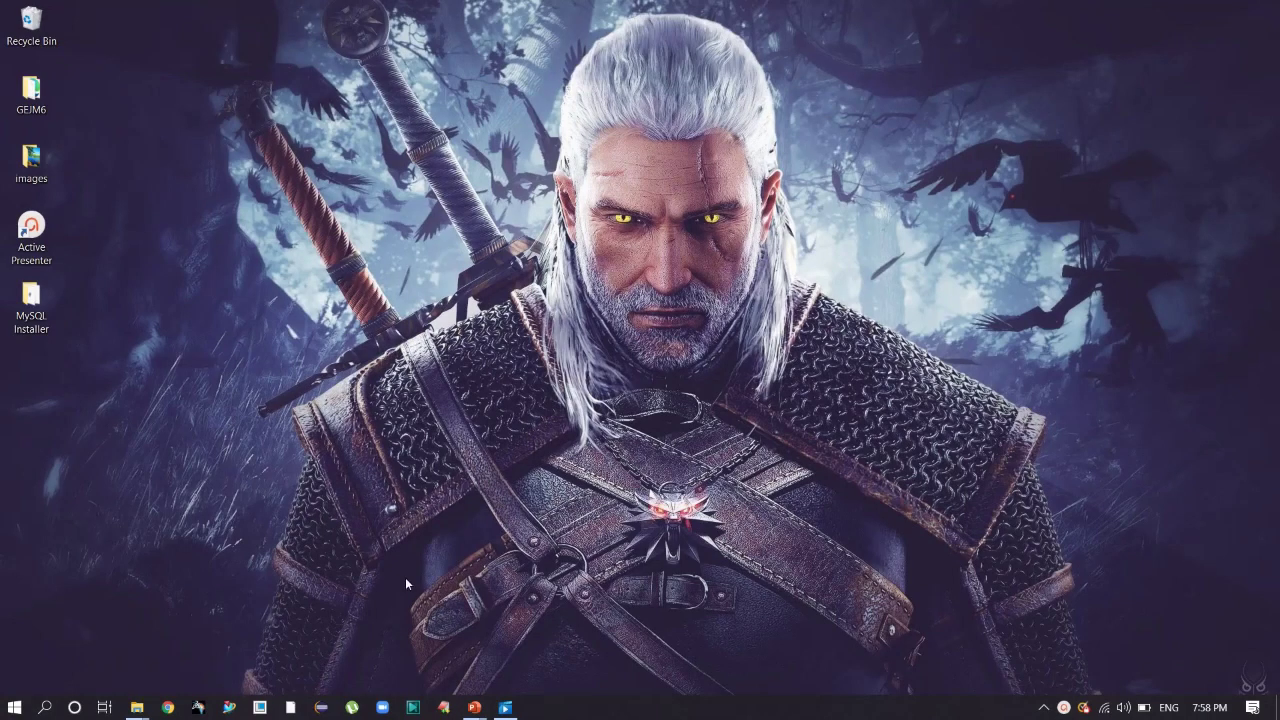
Switch to Chrome and search Google for "download sqlyog" in the New Tab page
click(168, 707)
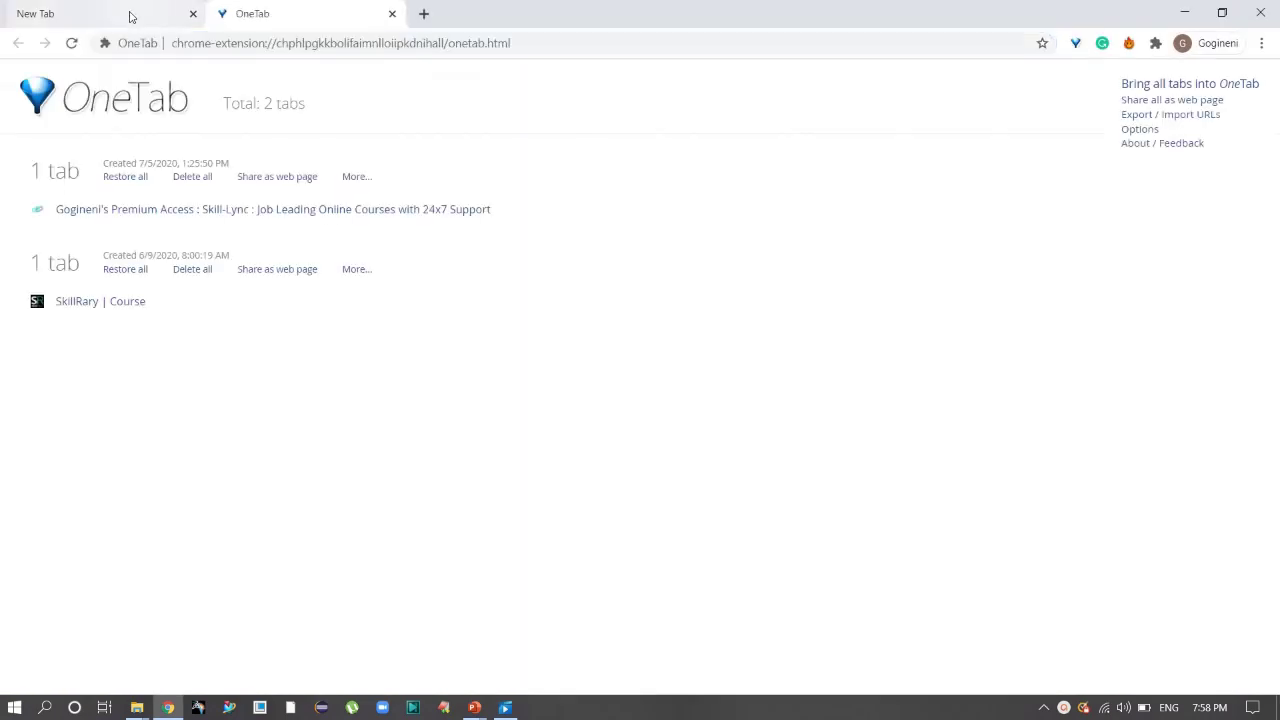
click(131, 15)
text(download)
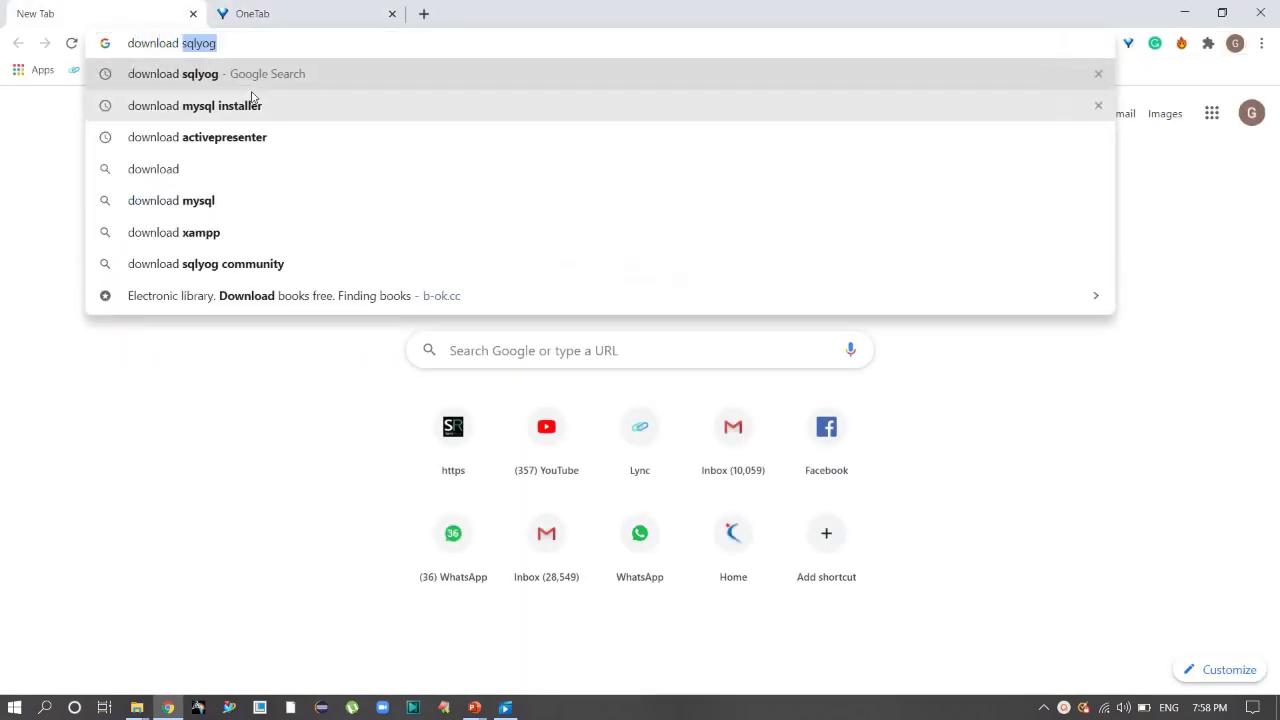
key(Return)
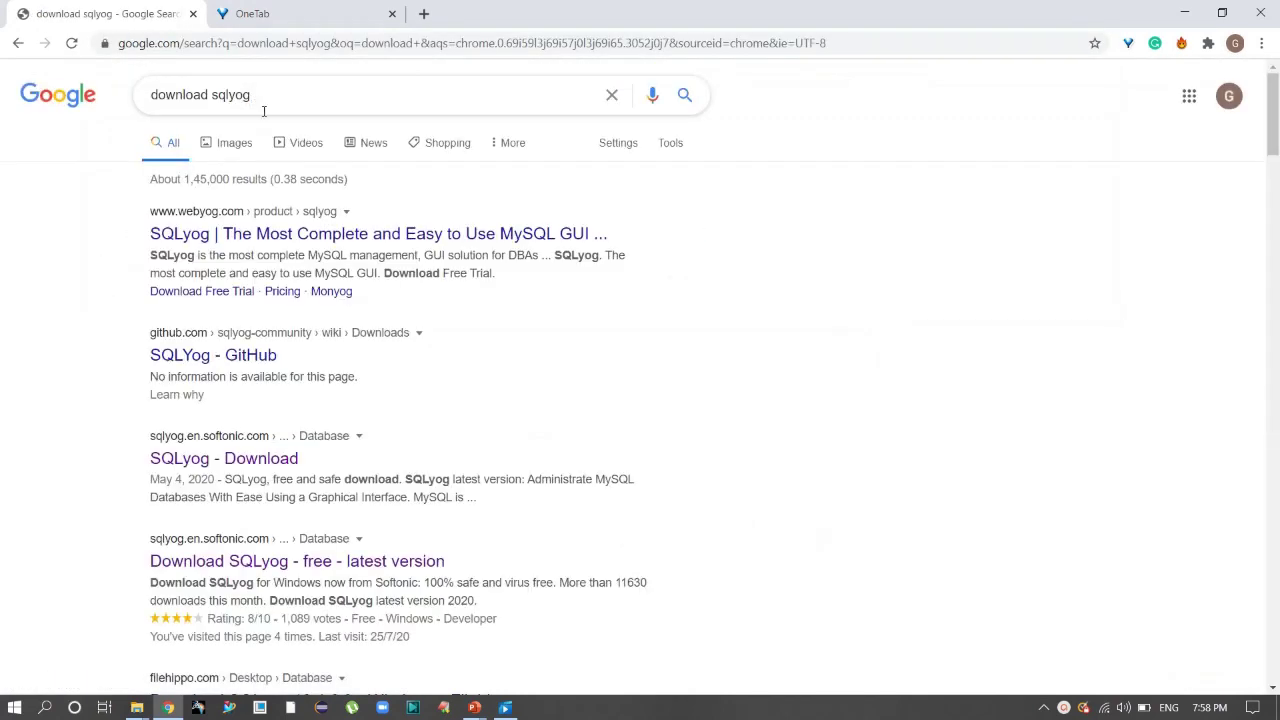
Open the Softonic "Download SQLyog - free - latest version" result in a new tab and start the free Windows download
scroll(459, 277, down, 1)
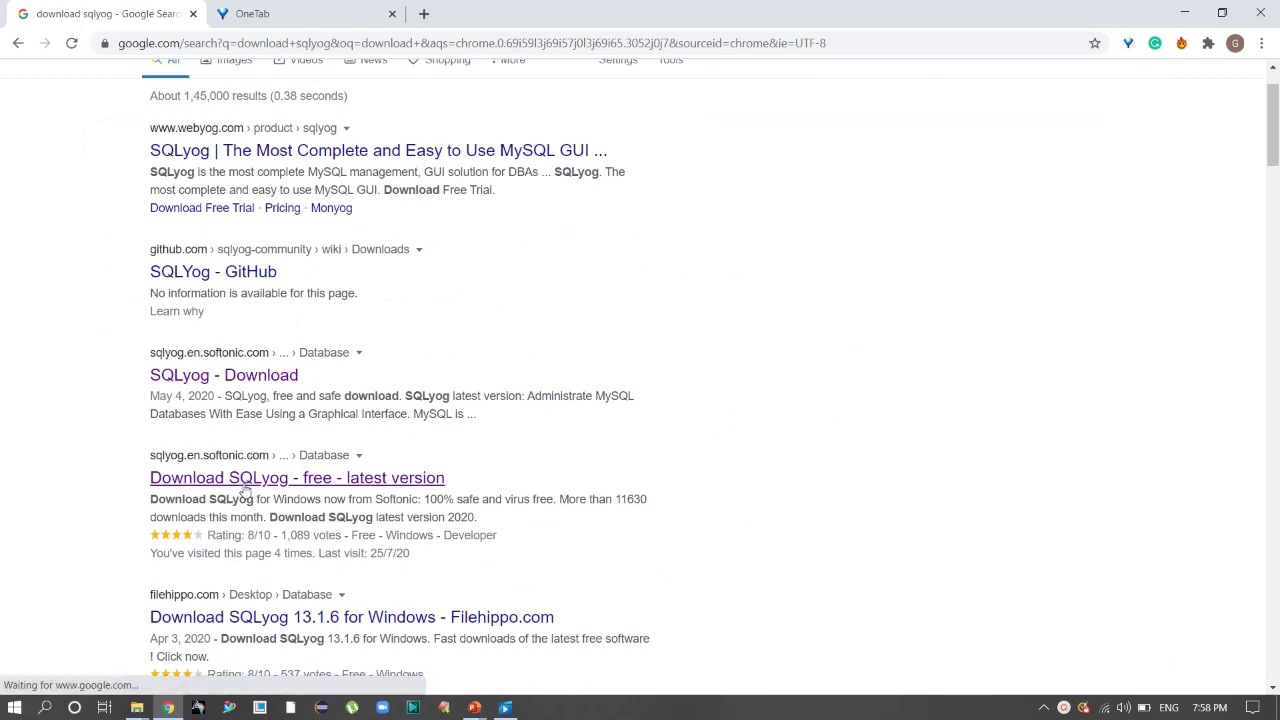
right_click(251, 479)
click(265, 490)
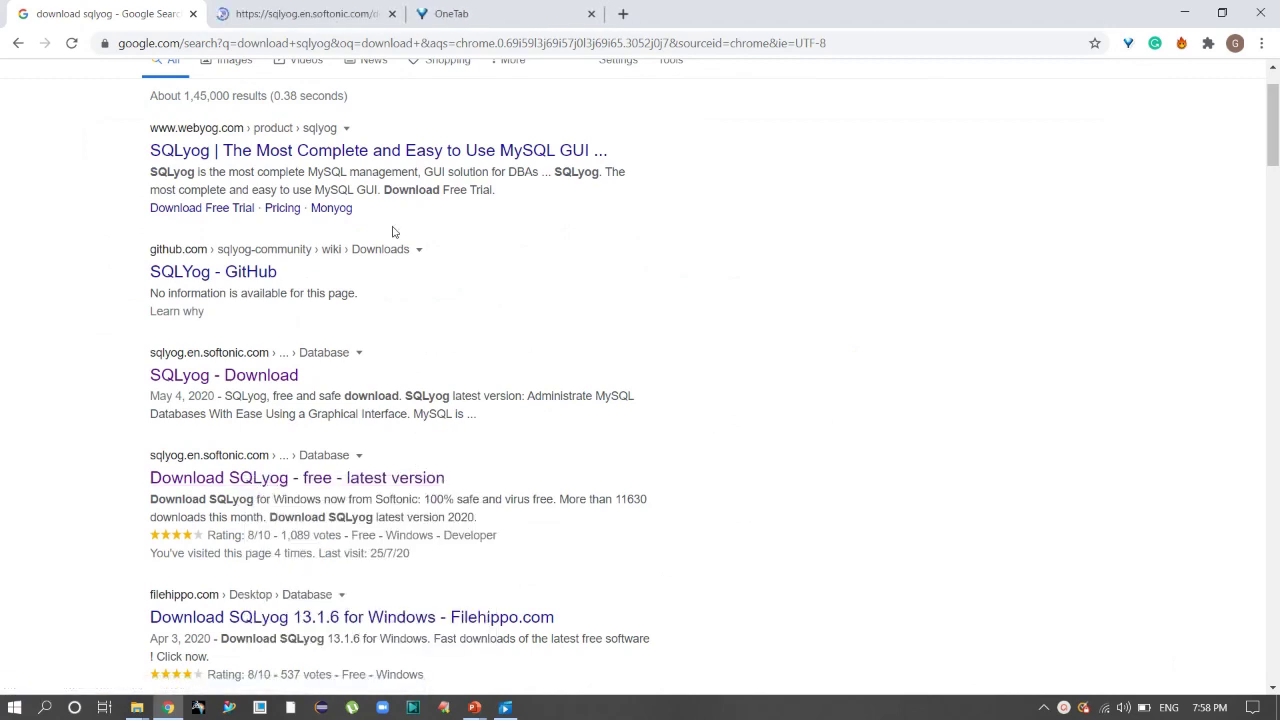
click(300, 14)
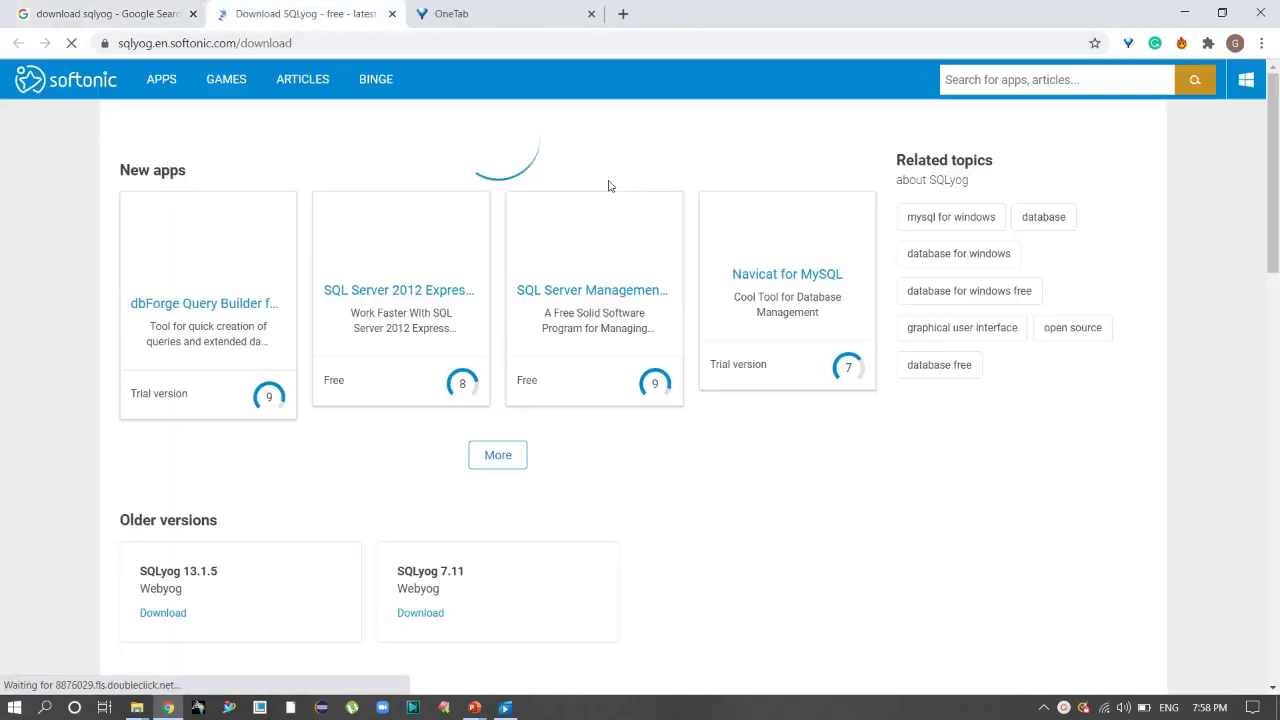
scroll(590, 340, down, 2)
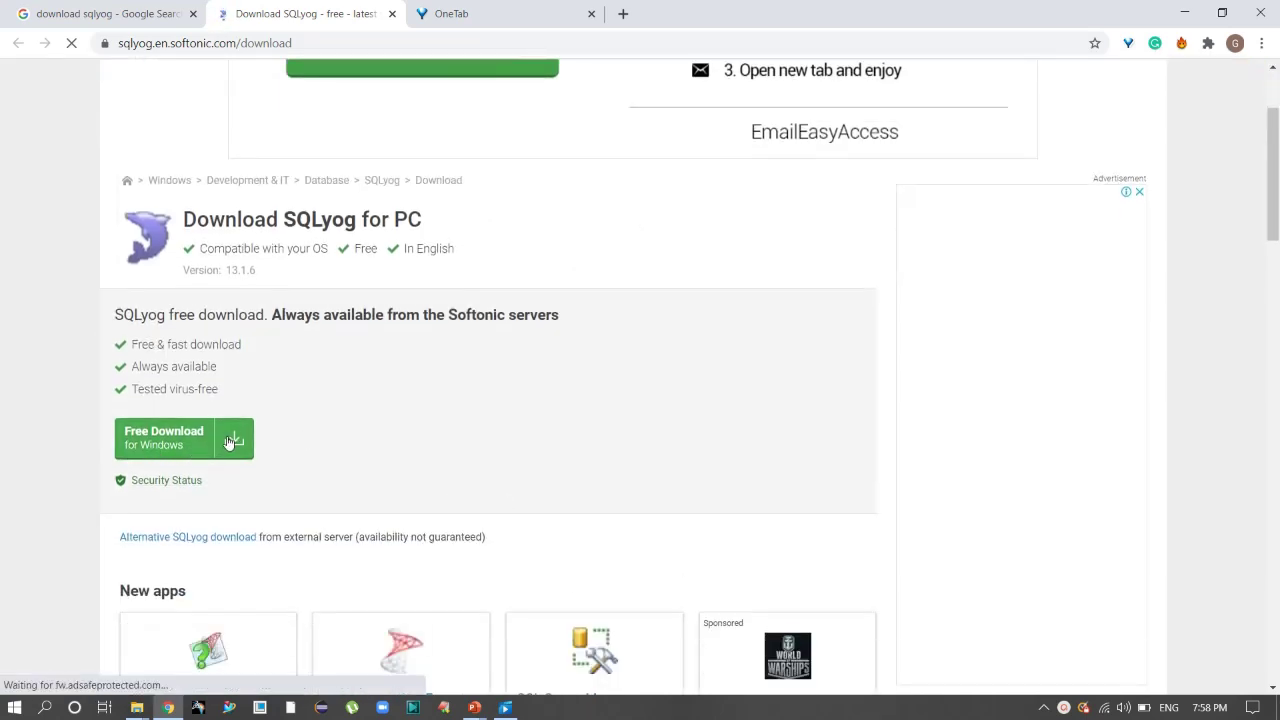
click(229, 444)
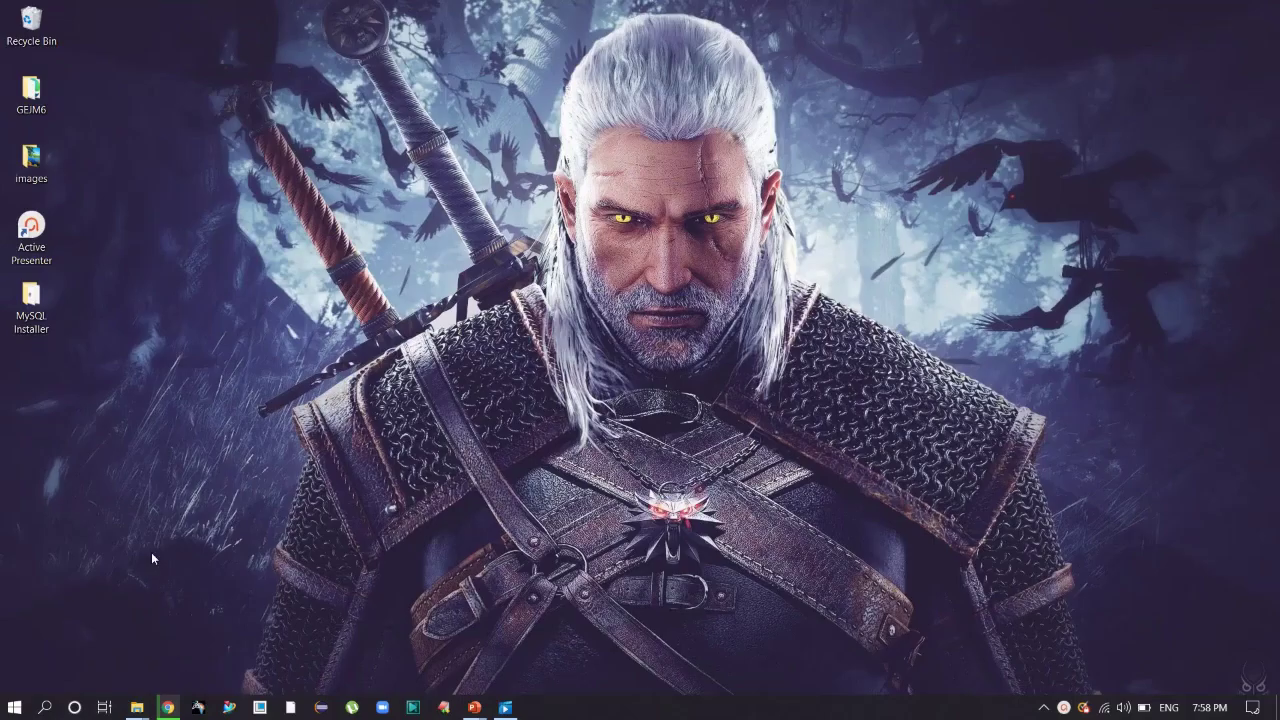
Open the MySQL Installer folder from the desktop, launch the SQLyog-13.1.6-0.x64Community installer with permission to run, and choose English as installer language
click(31, 305)
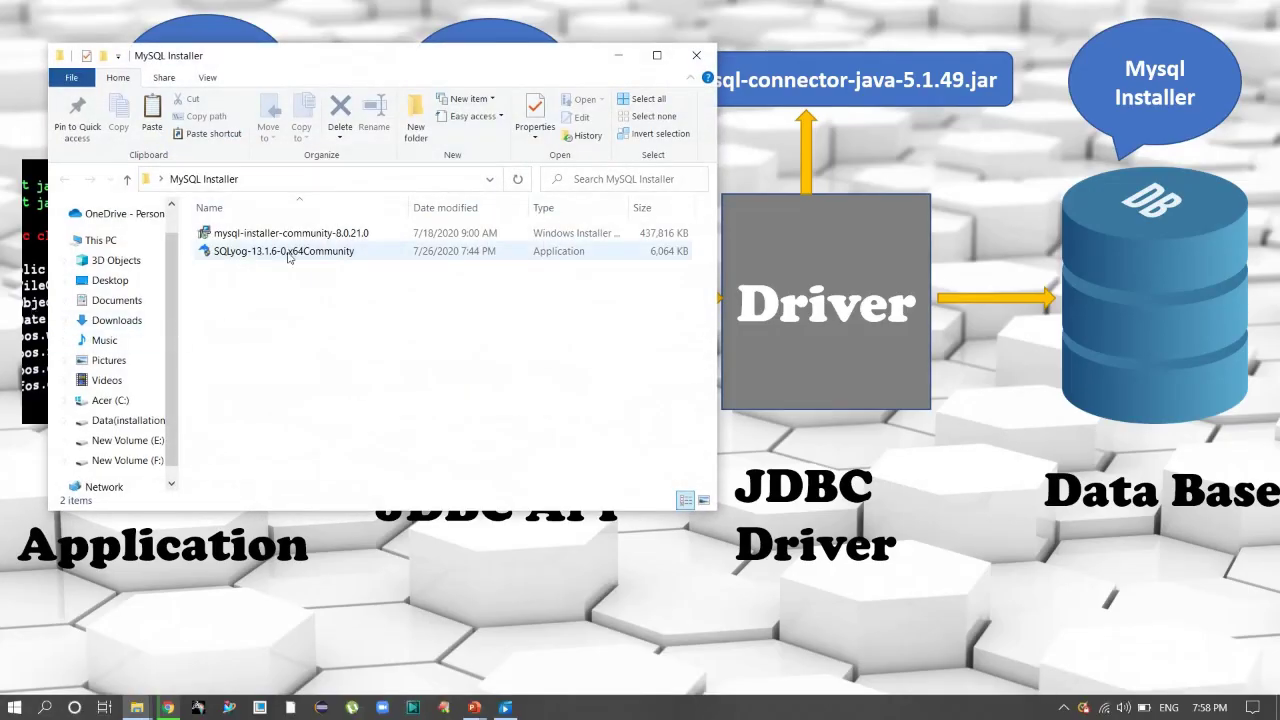
click(657, 55)
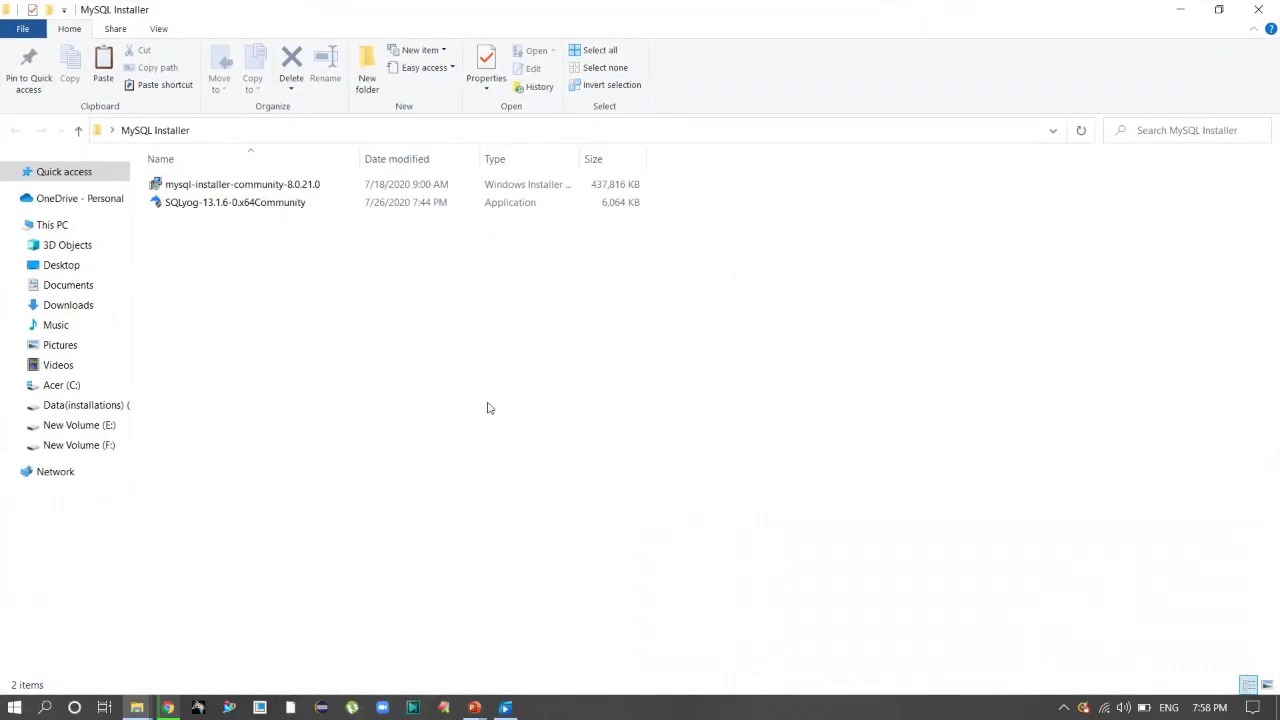
click(256, 204)
double_click(256, 204)
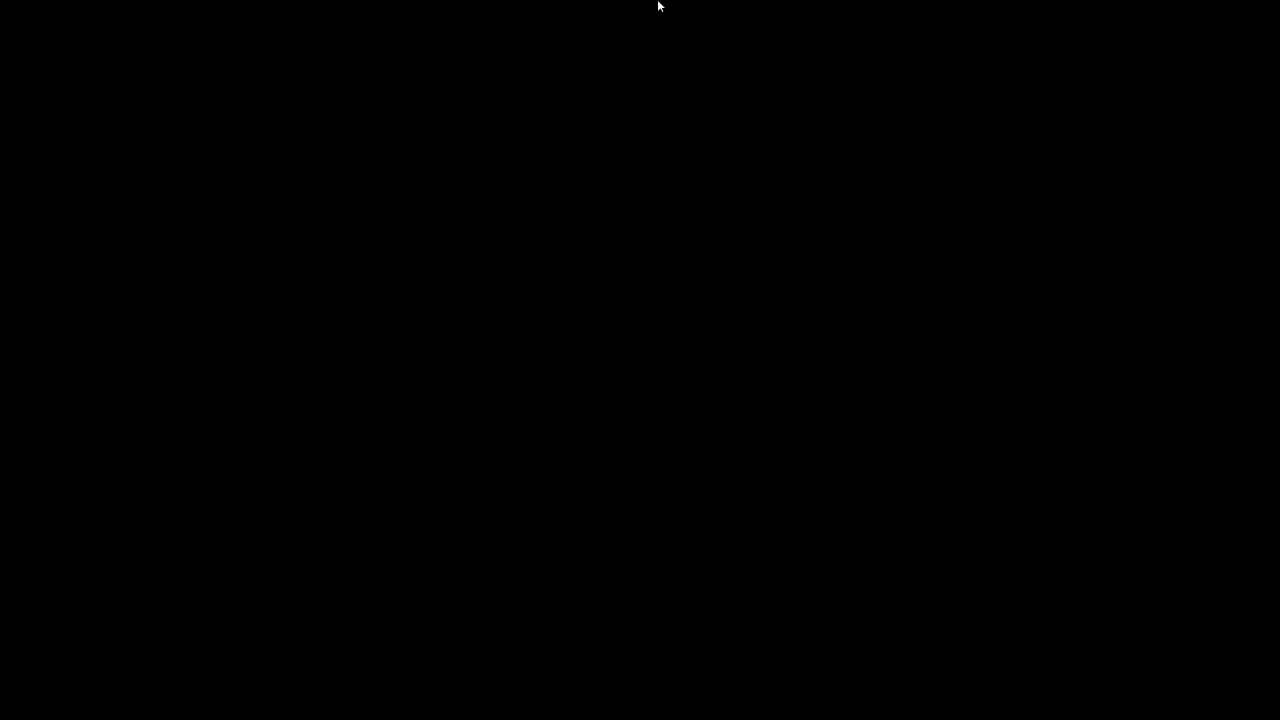
click(423, 500)
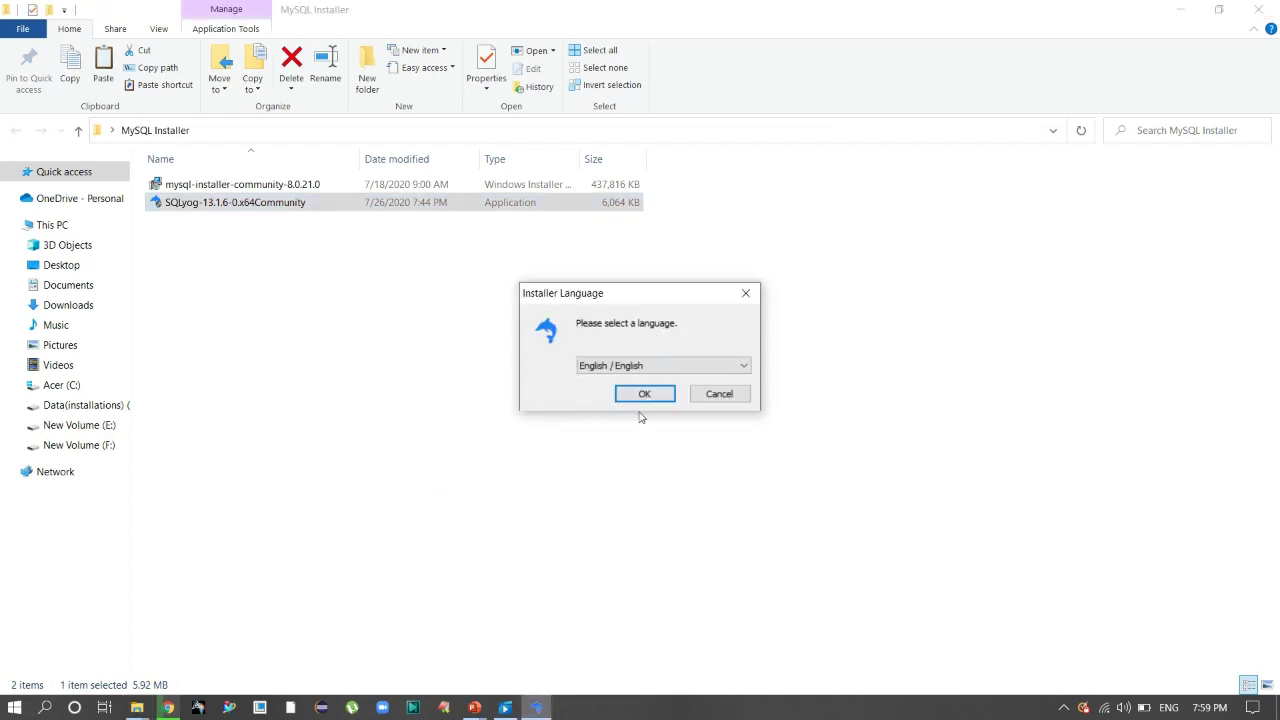
click(643, 394)
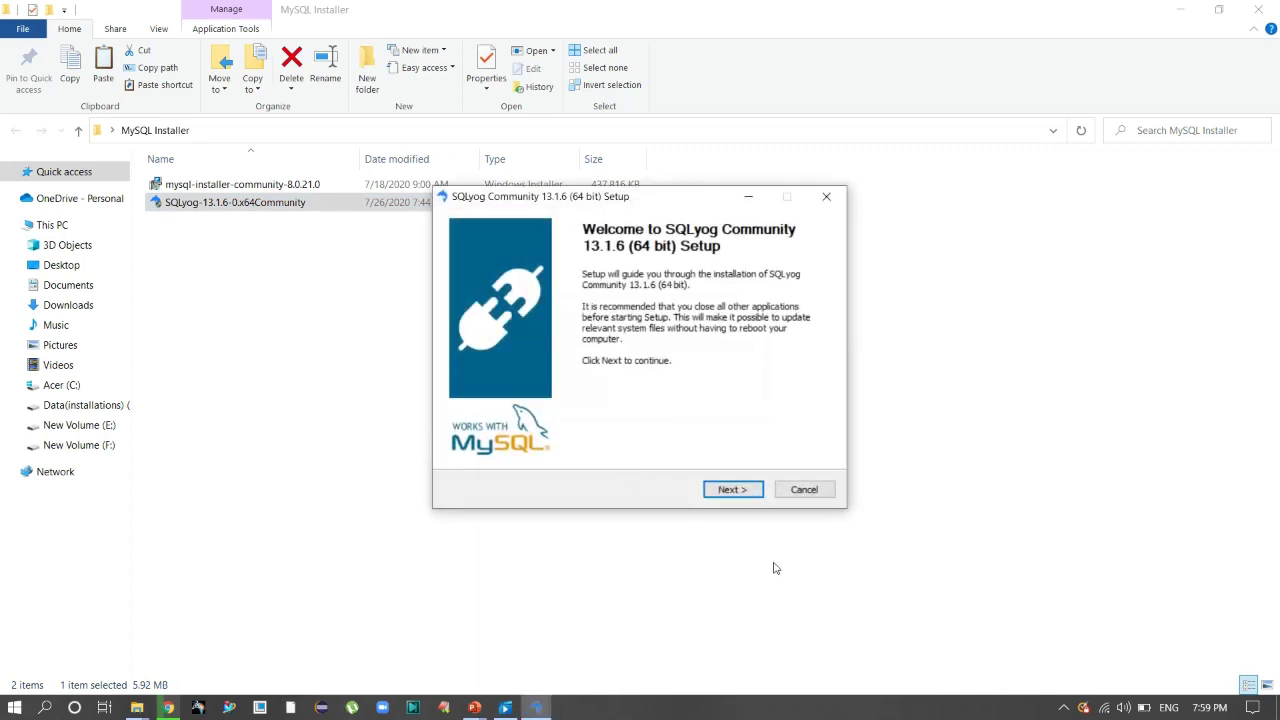
Accept the SQLyog license agreement and install all default components into C:\Program Files\SQLyog Community
click(748, 489)
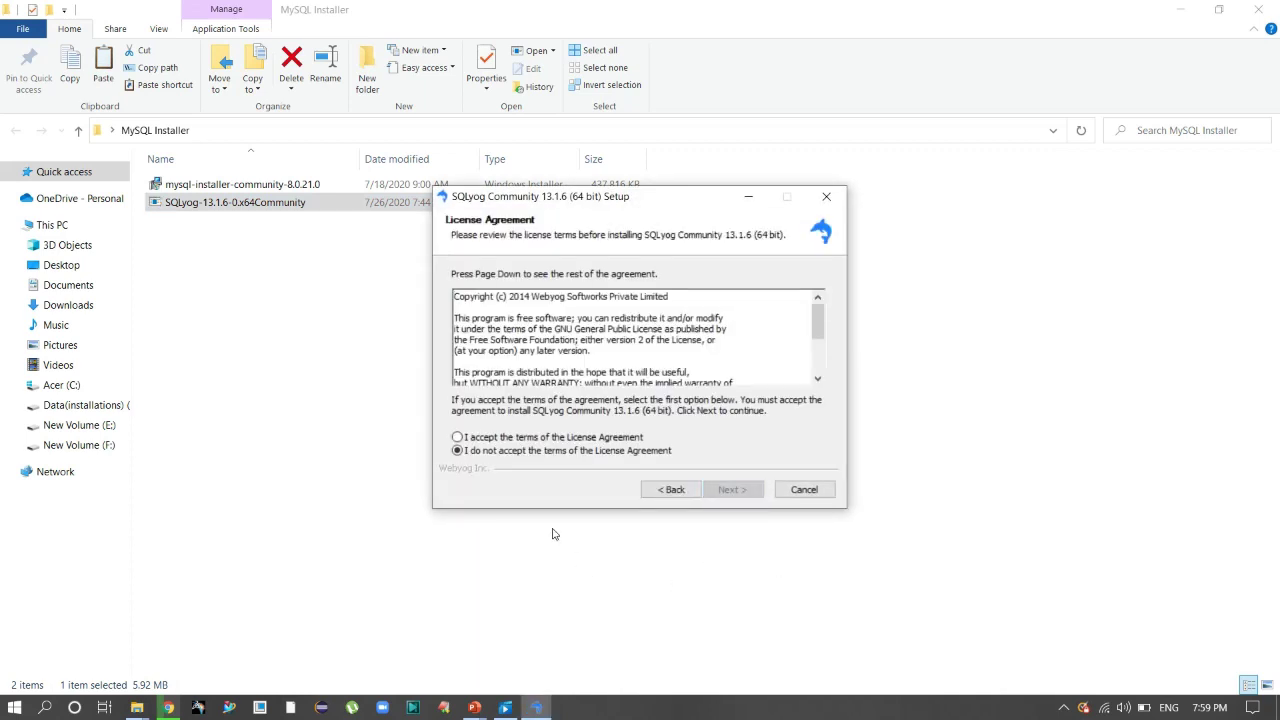
click(542, 440)
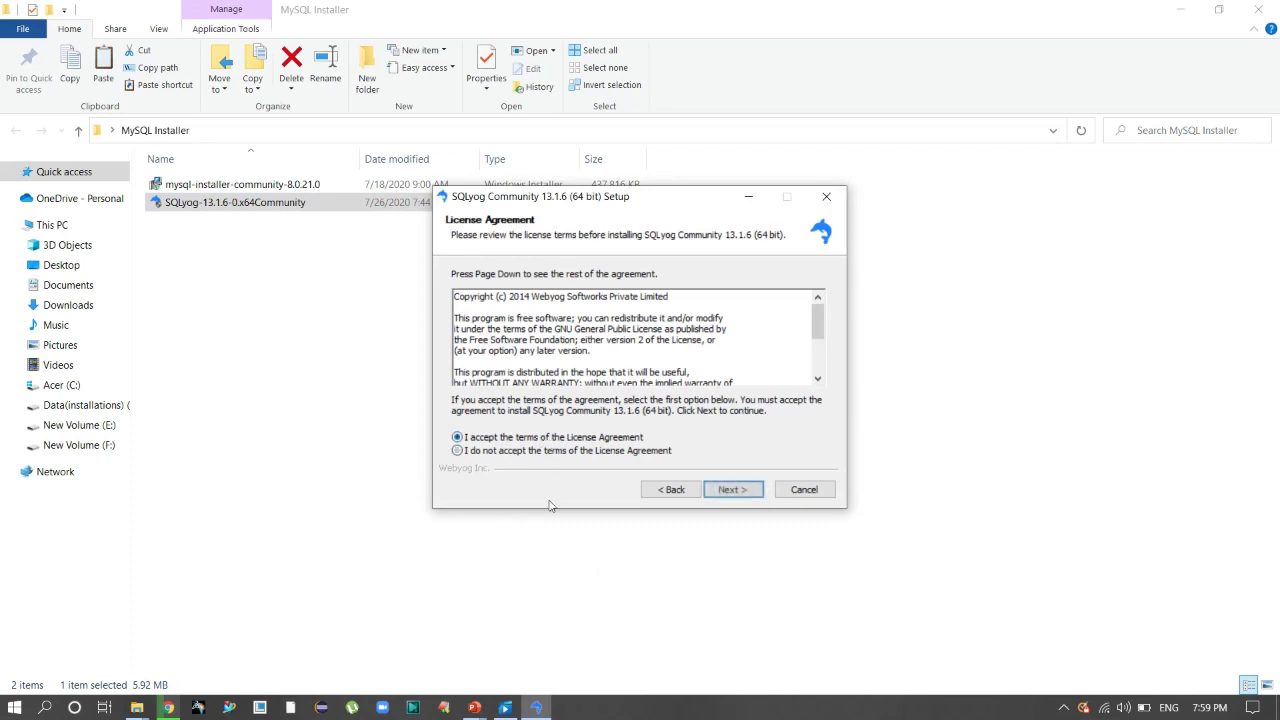
click(730, 489)
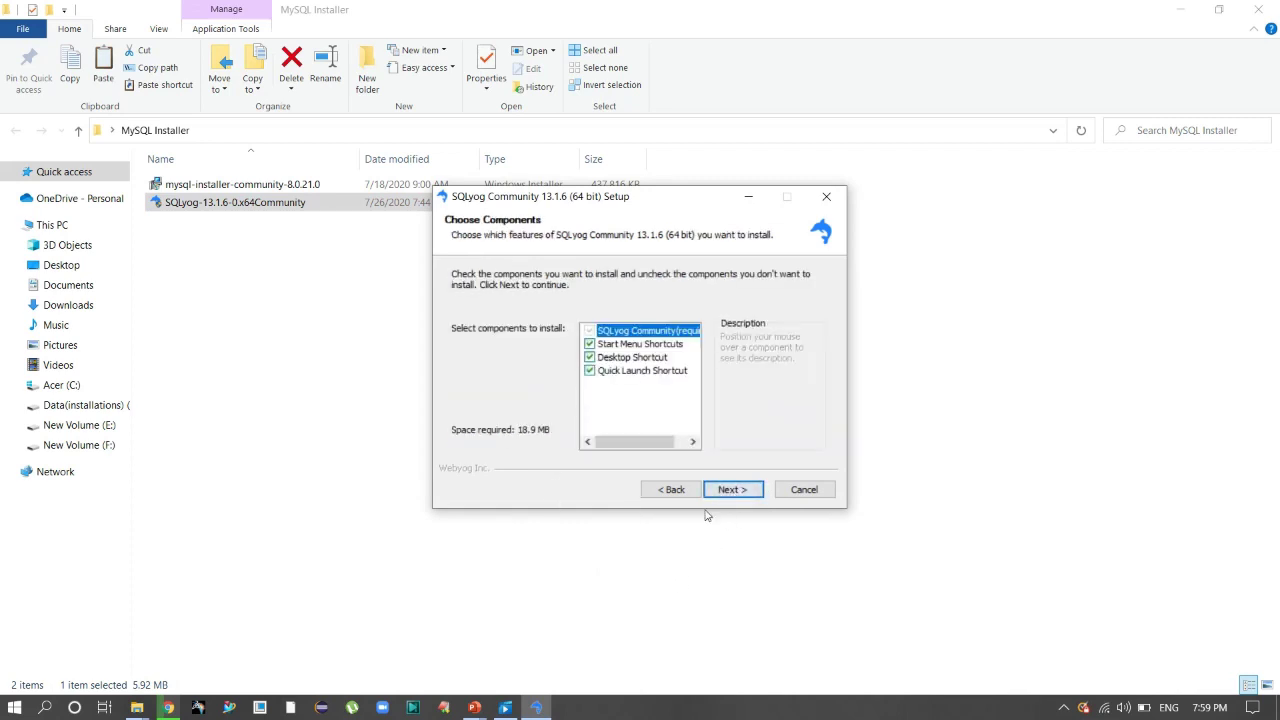
click(731, 489)
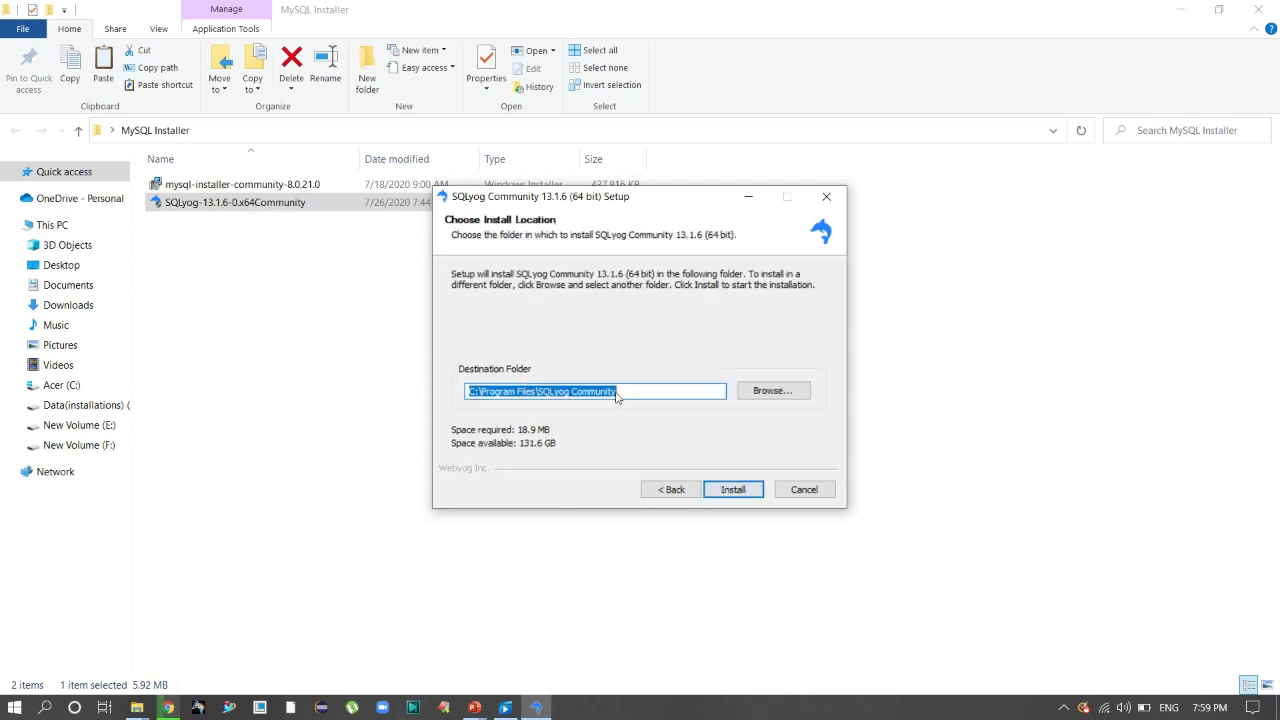
click(735, 491)
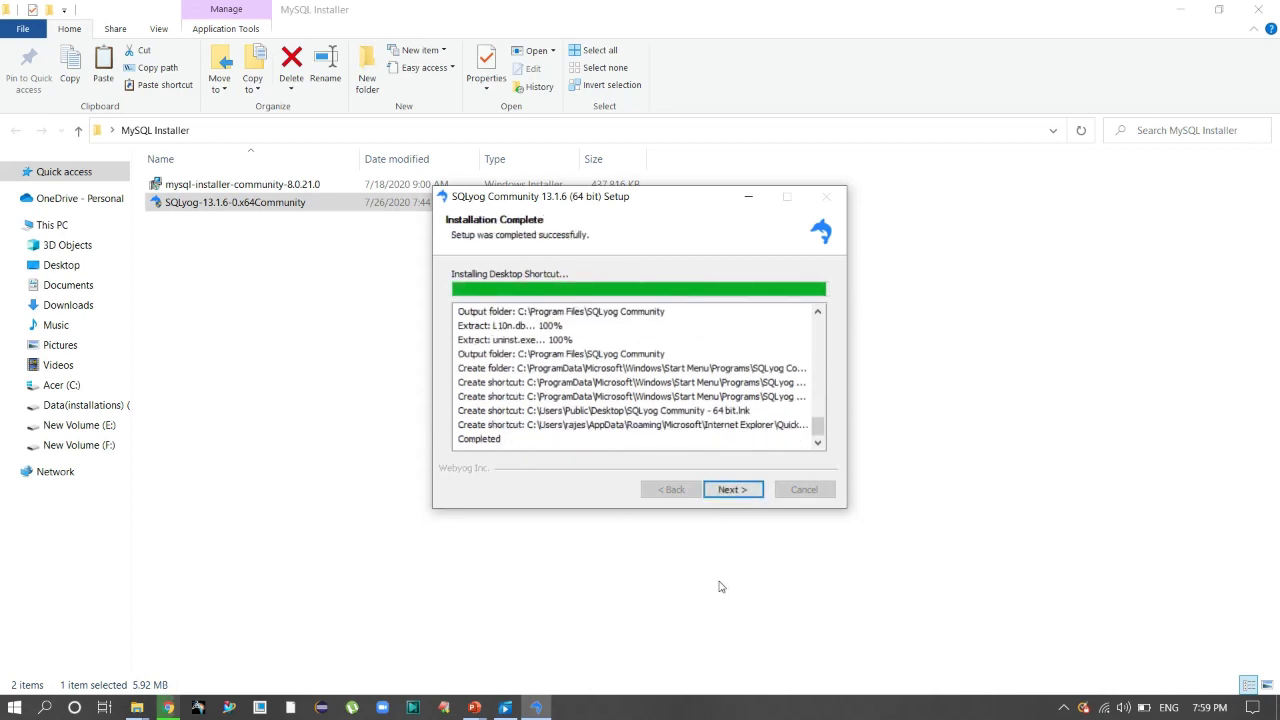
Finish the SQLyog setup with the option to run the program, and accept English as the interface language
click(732, 490)
click(733, 490)
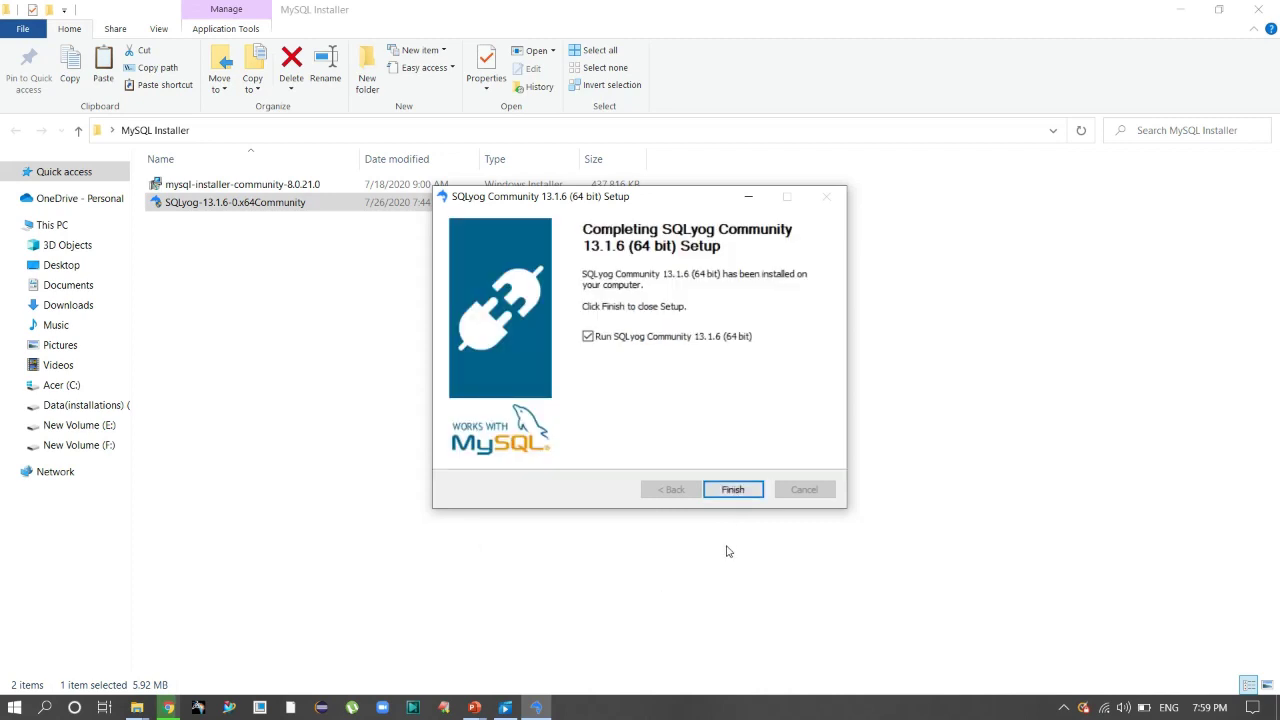
click(733, 490)
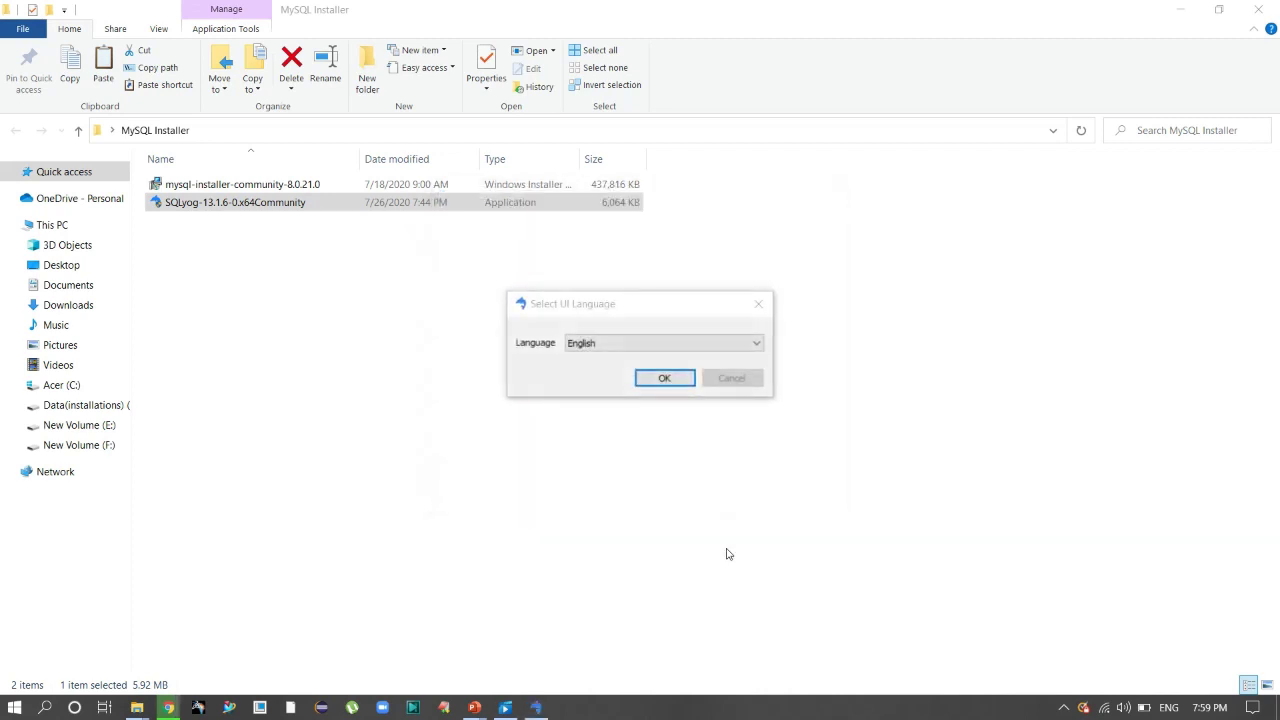
click(670, 380)
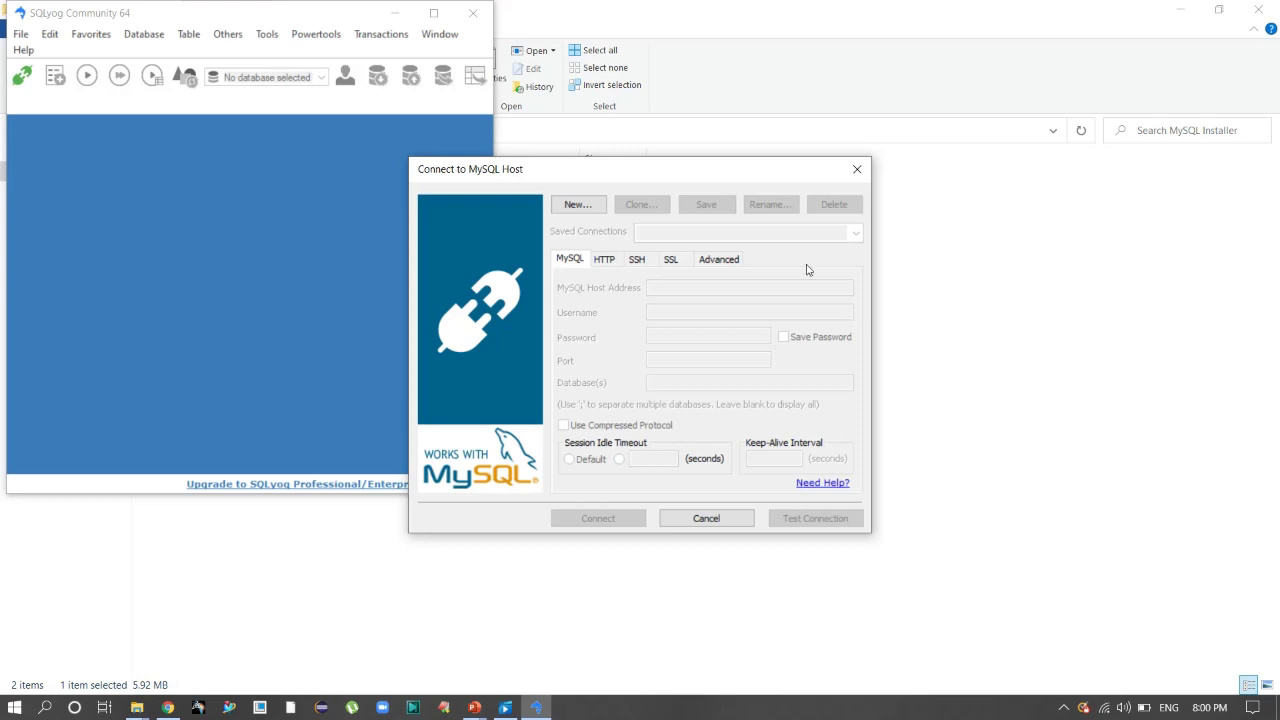
Create a connection named New Connection with host localhost, username root and port 3306, and enter the MySQL root password
click(580, 208)
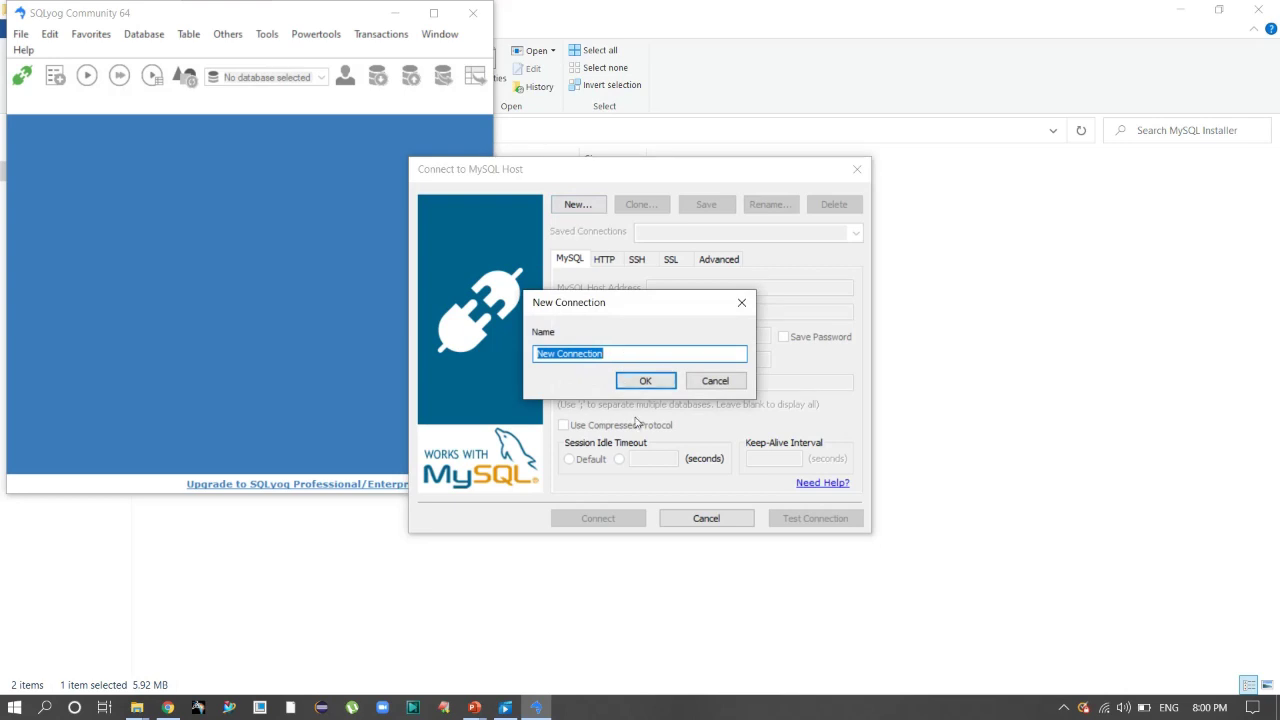
click(645, 381)
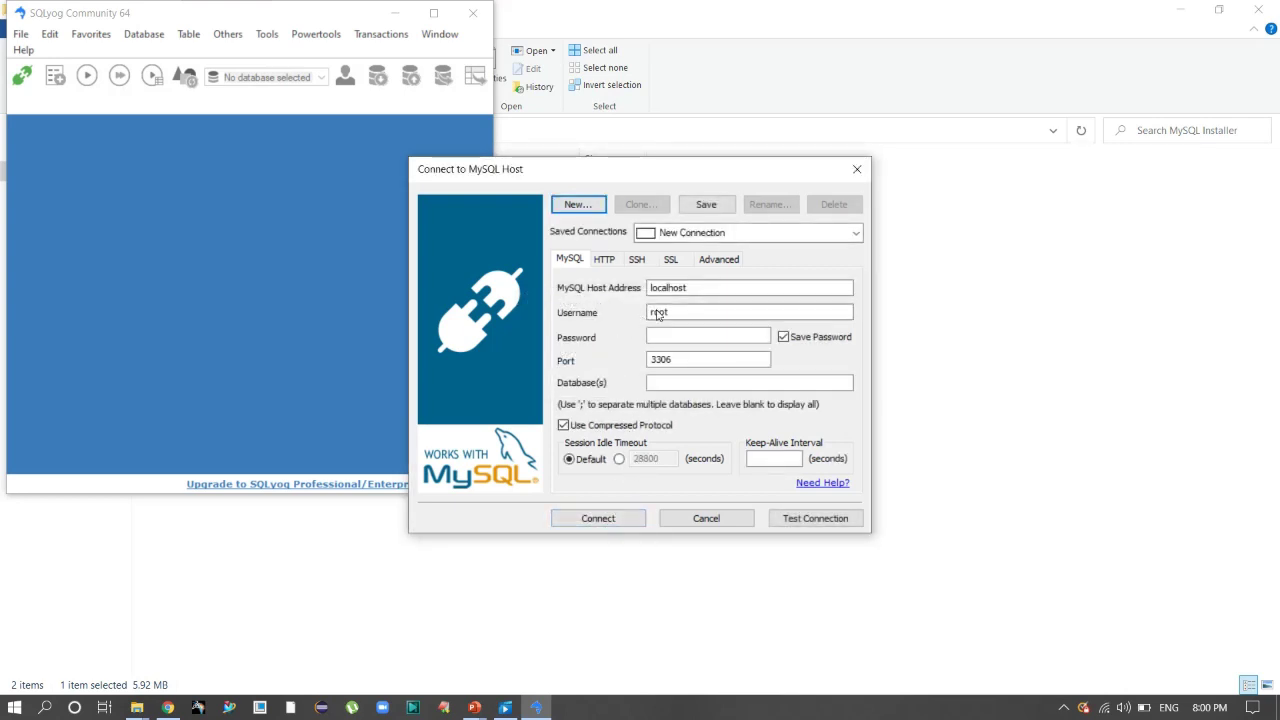
drag(688, 312, 621, 316)
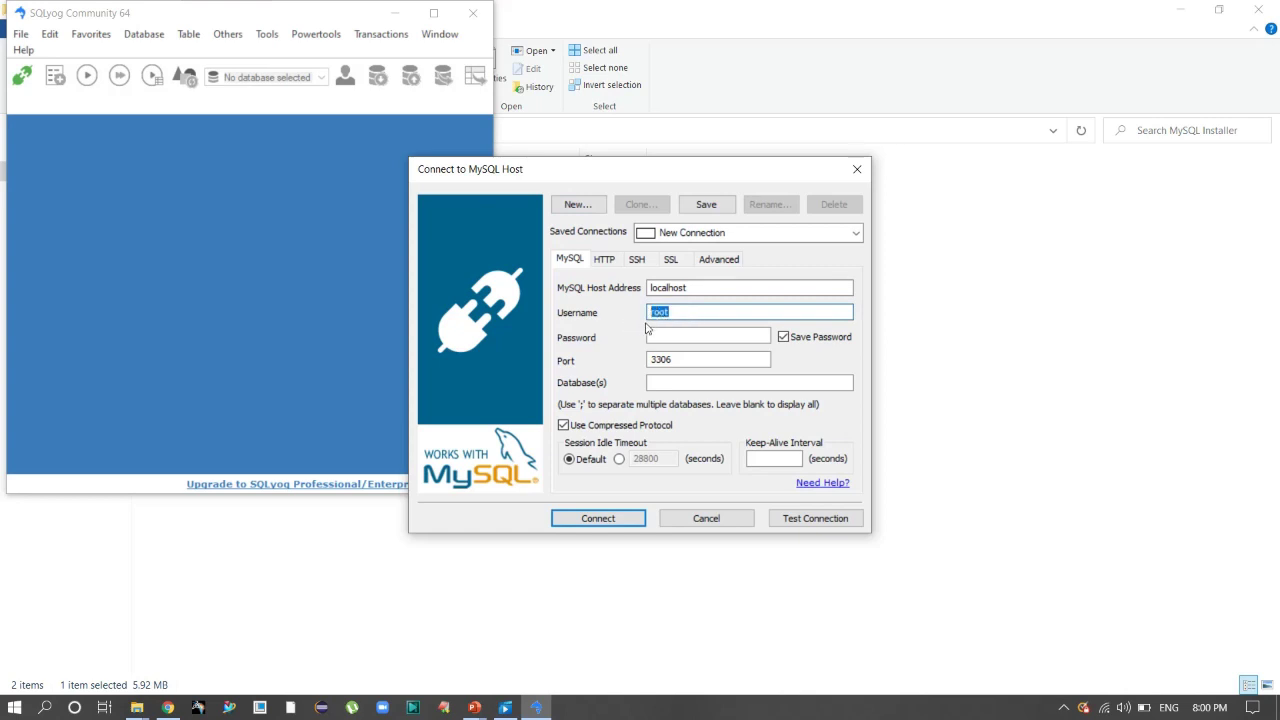
click(680, 316)
click(673, 341)
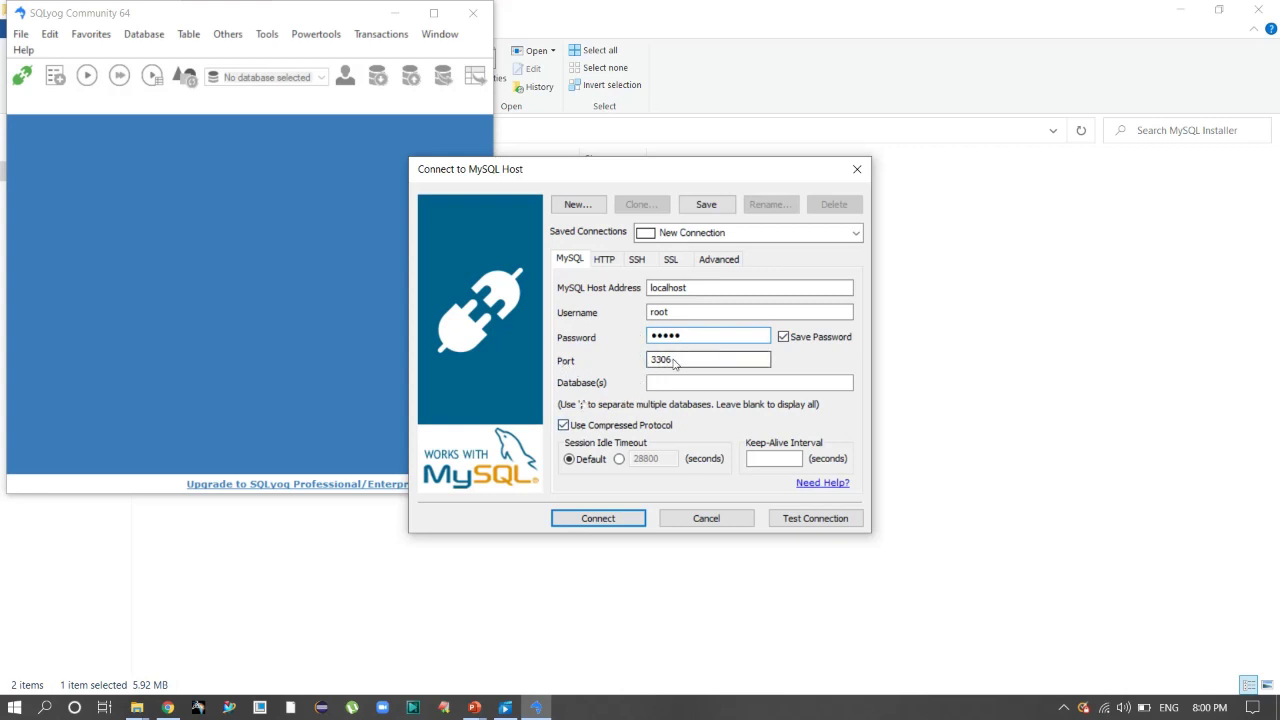
drag(684, 361, 647, 362)
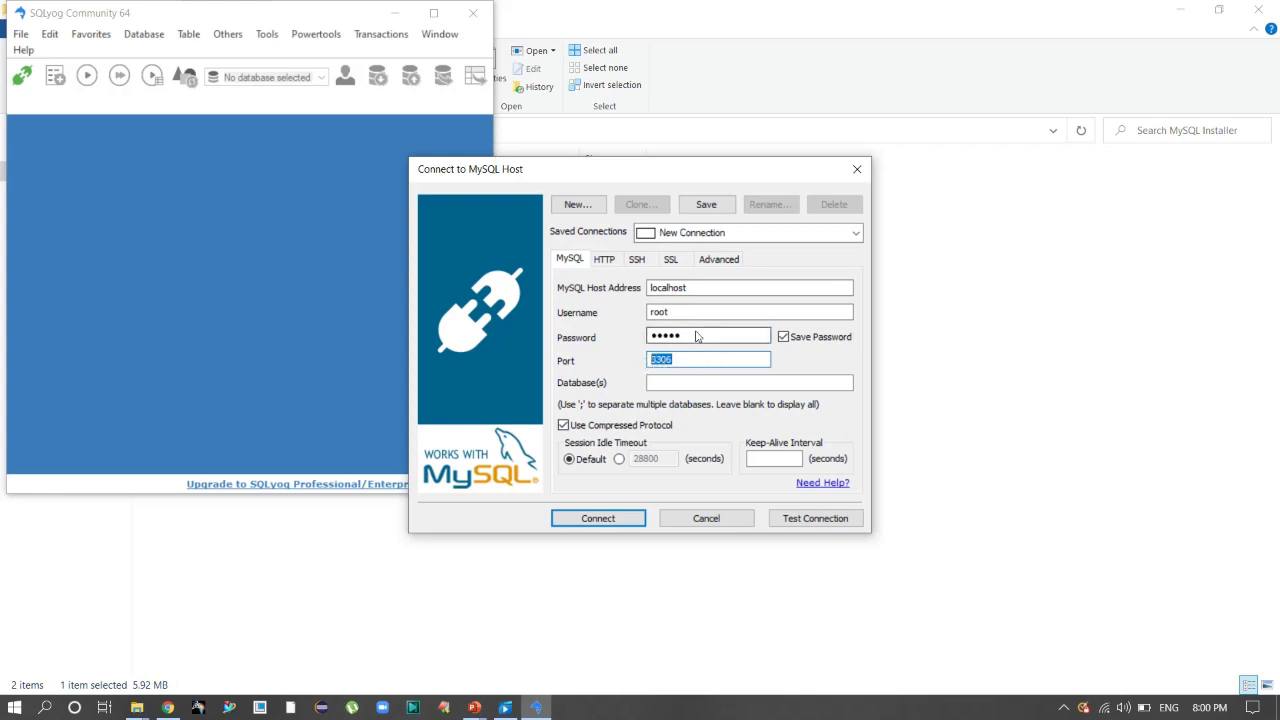
Connect to the MySQL host, saving the changed connection details, and maximize the SQLyog window
click(609, 518)
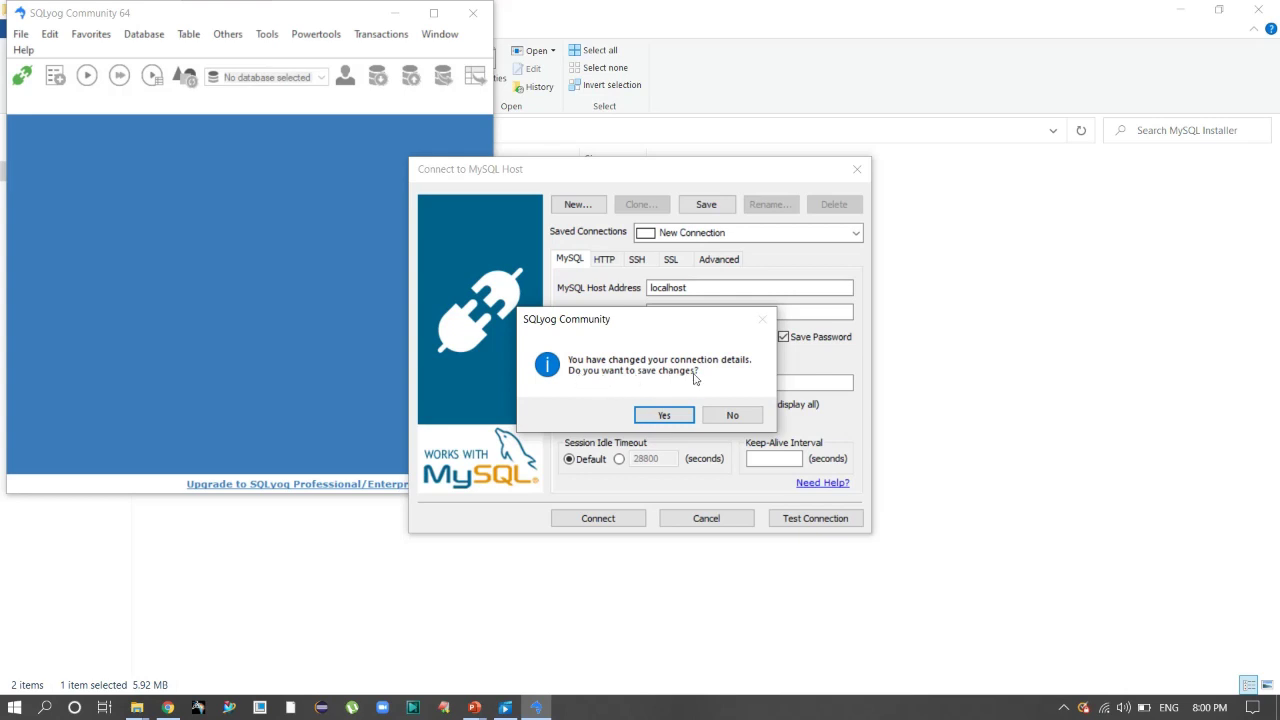
click(668, 416)
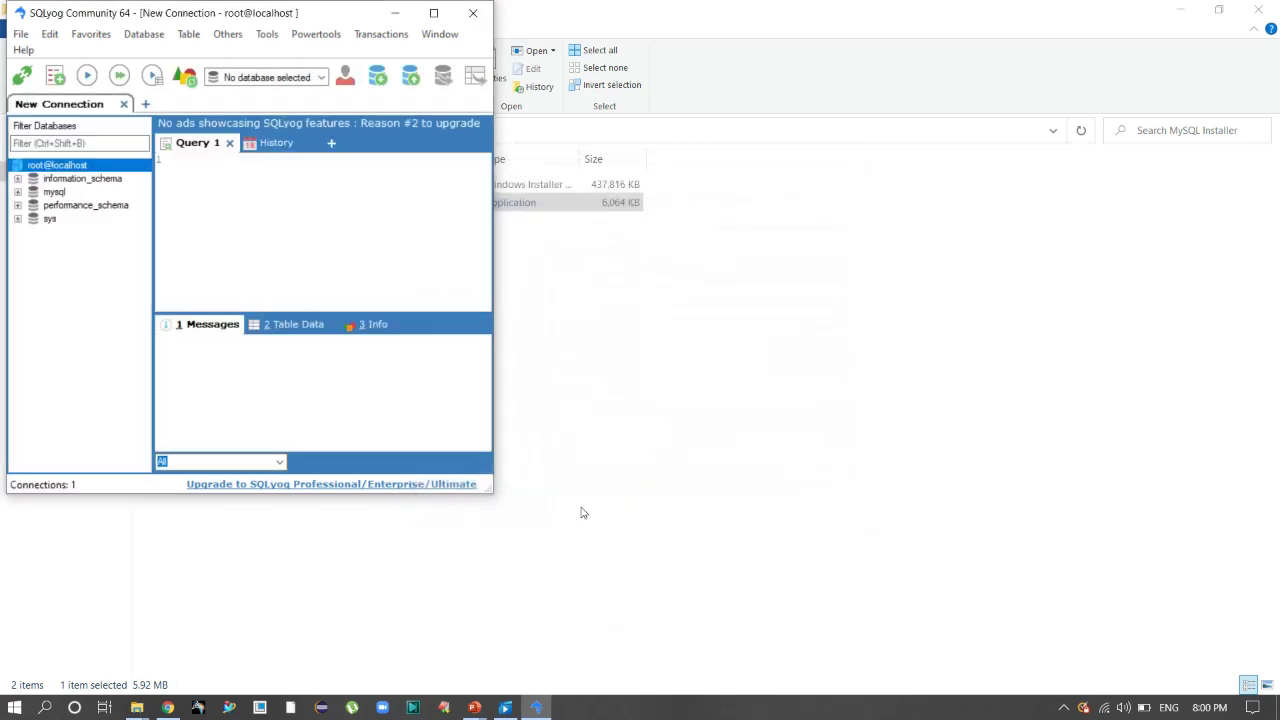
click(433, 14)
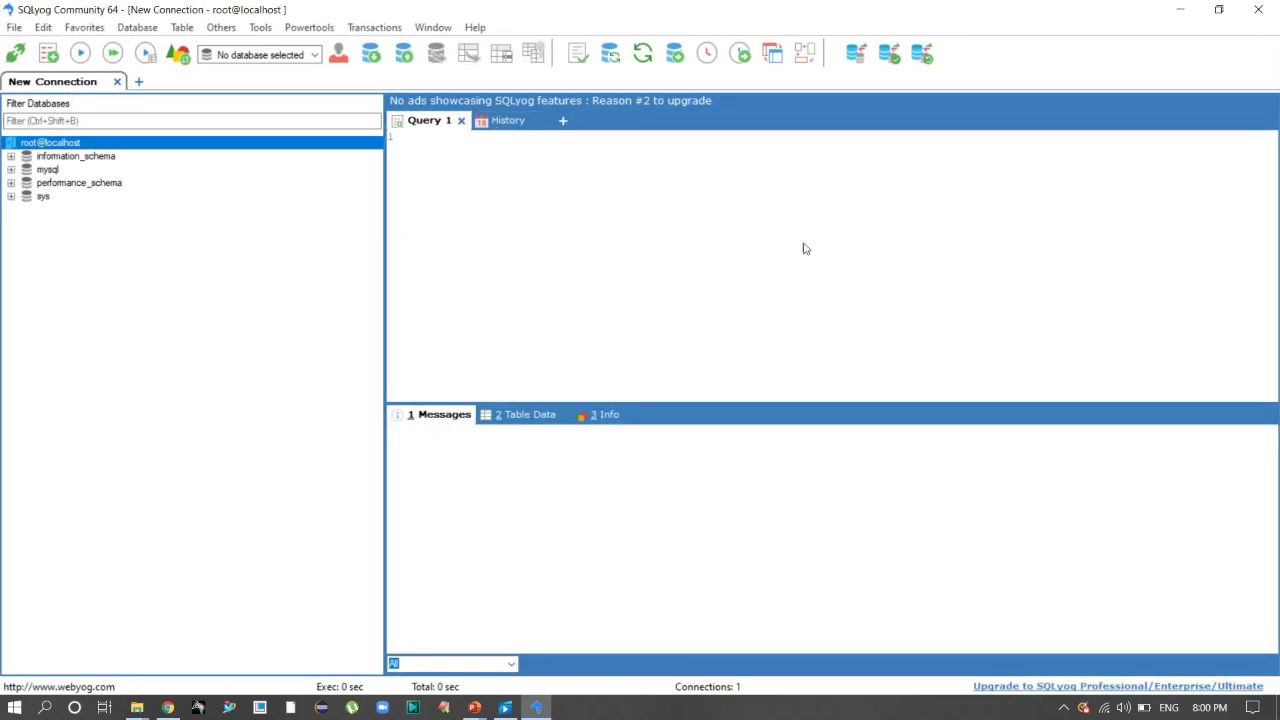